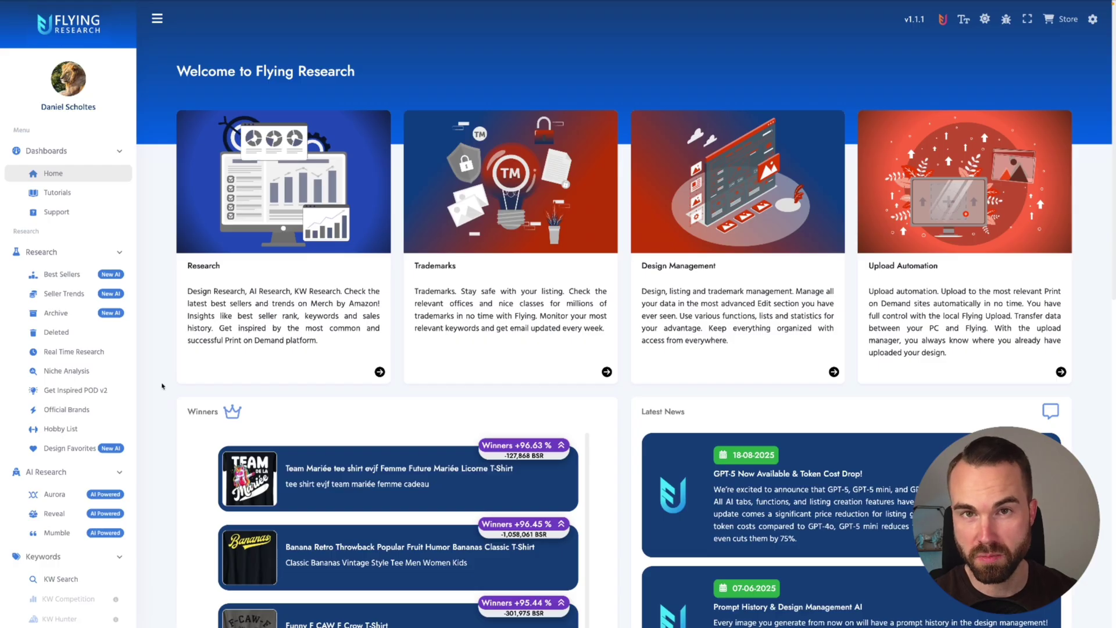
- Search the Best Sellers research for United States T-shirt designs with the term "banana"
click(62, 274)
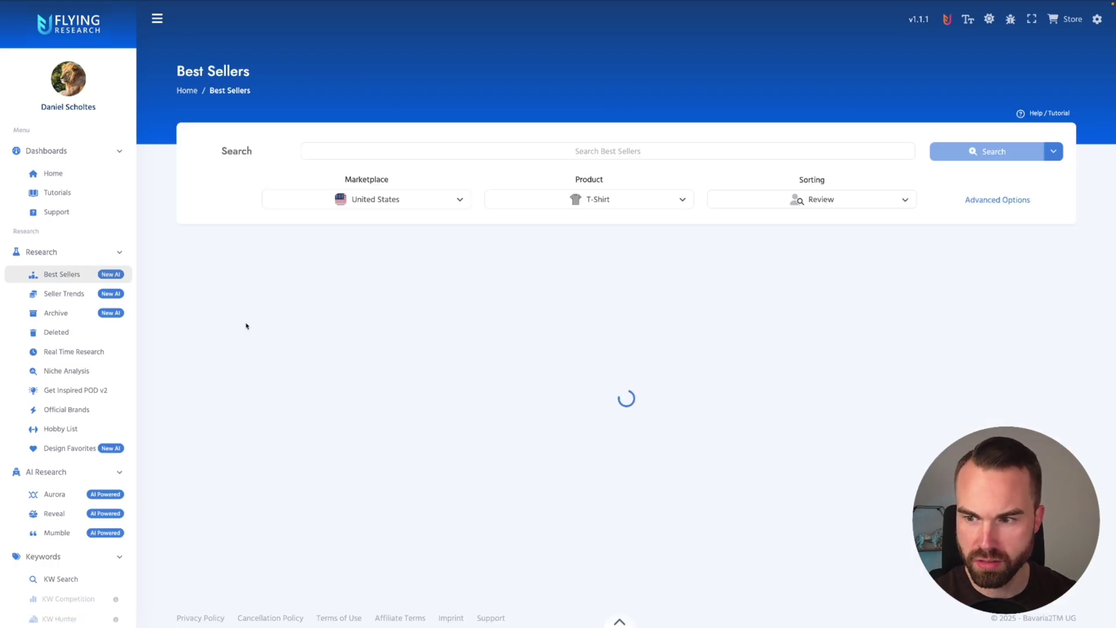
text(banana)
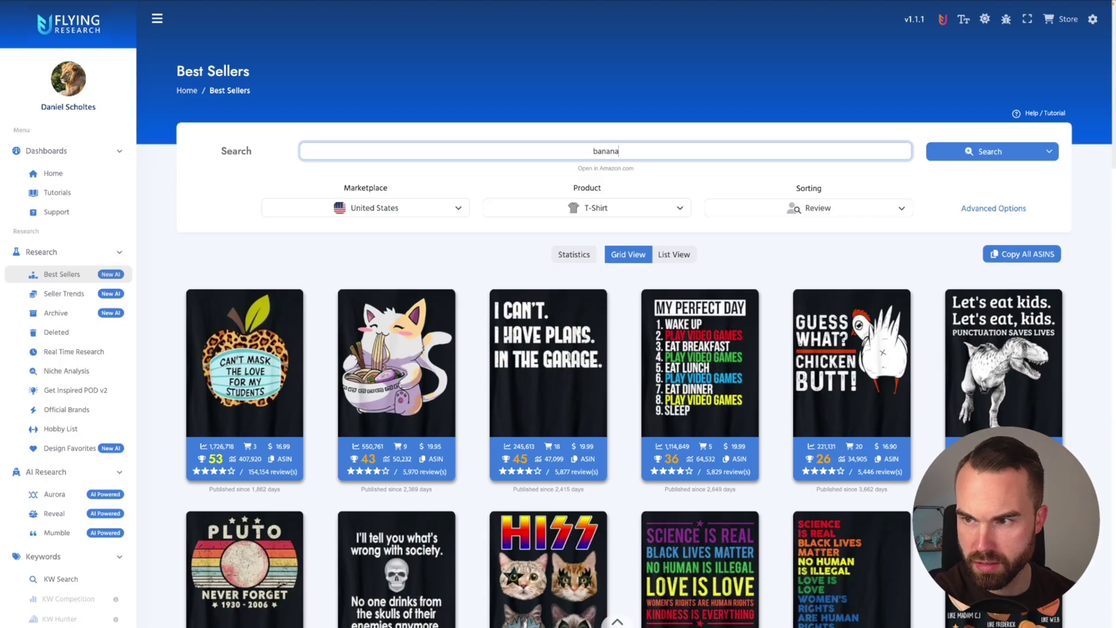
key(Return)
- Download the BOONANA ghost banana T-shirt design from the search results
scroll(570, 256, down, 2)
scroll(593, 239, down, 3)
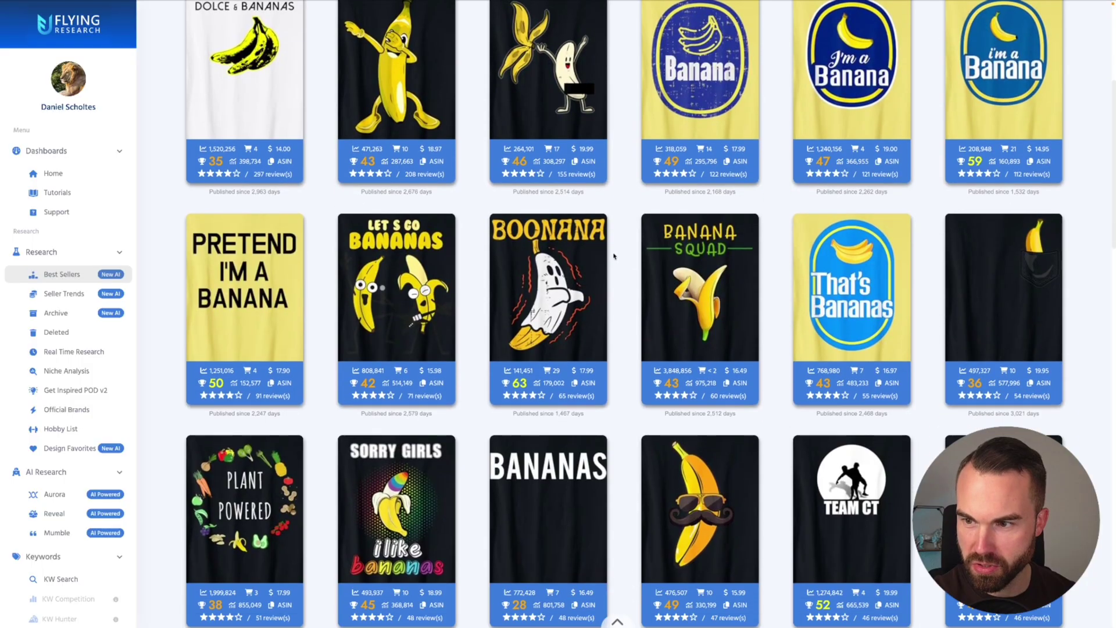
mouse_move(576, 250)
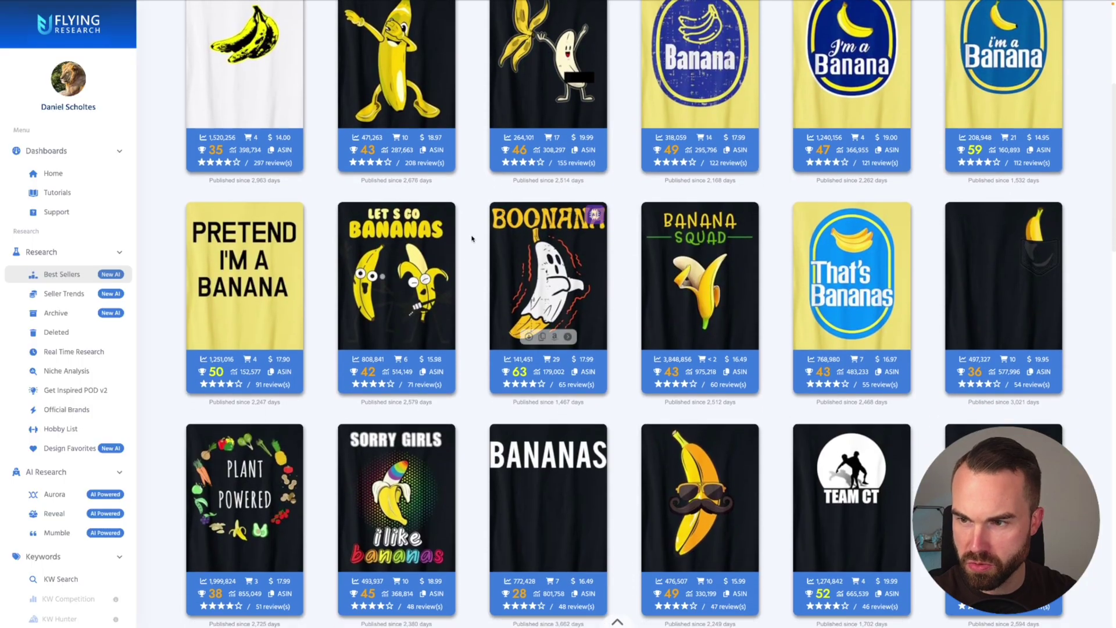
mouse_move(529, 341)
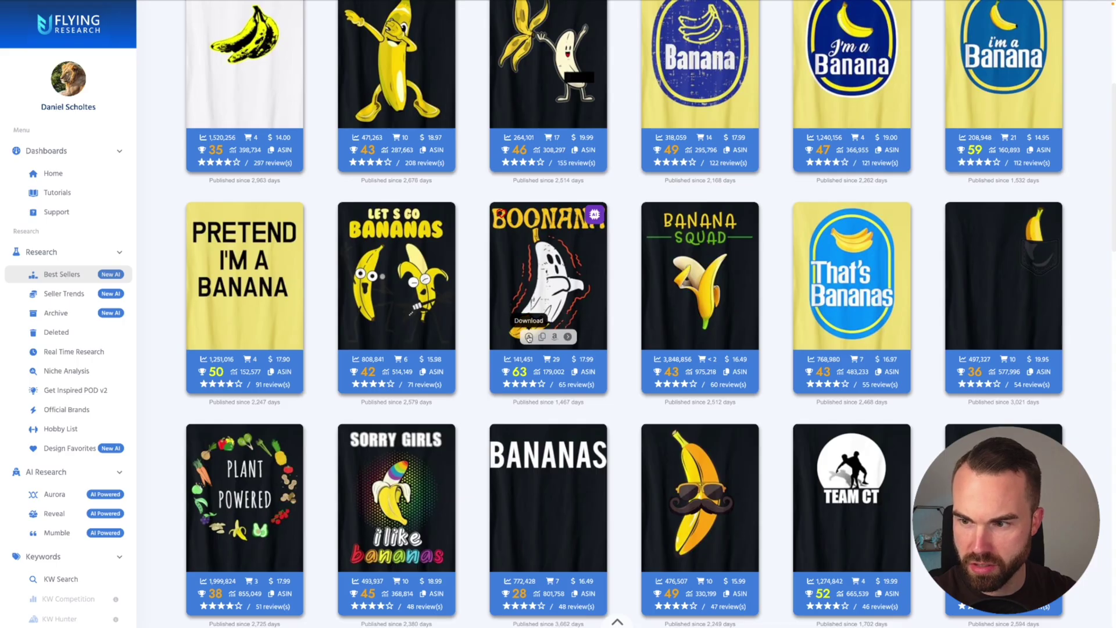
- Clear the banana search term and rerun the best seller search sorted by BSR
scroll(618, 294, up, 5)
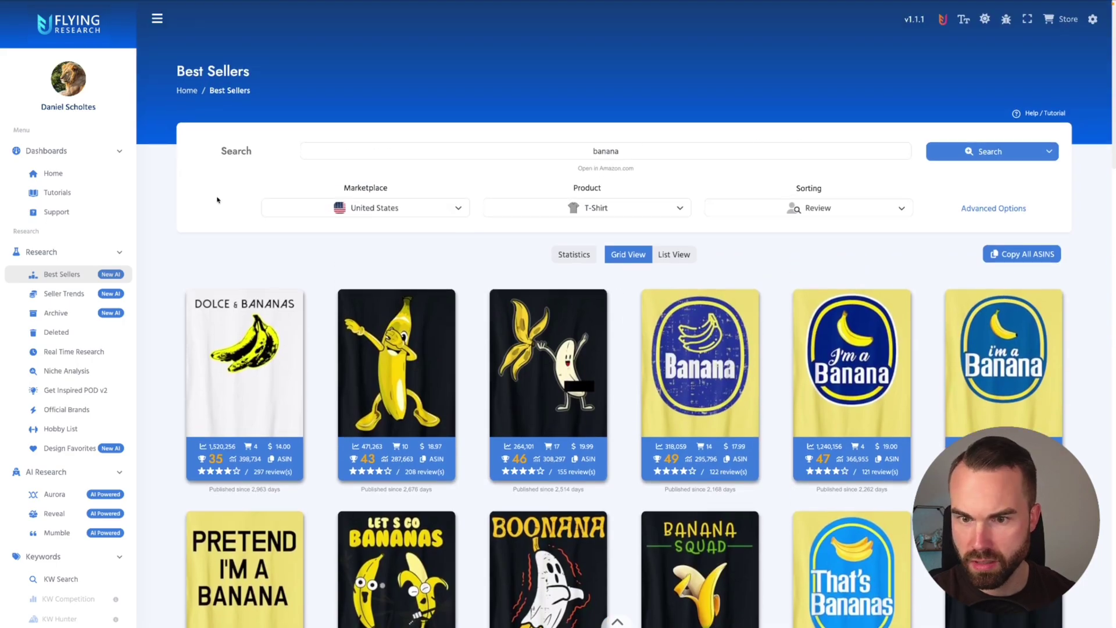
double_click(606, 151)
key(BackSpace)
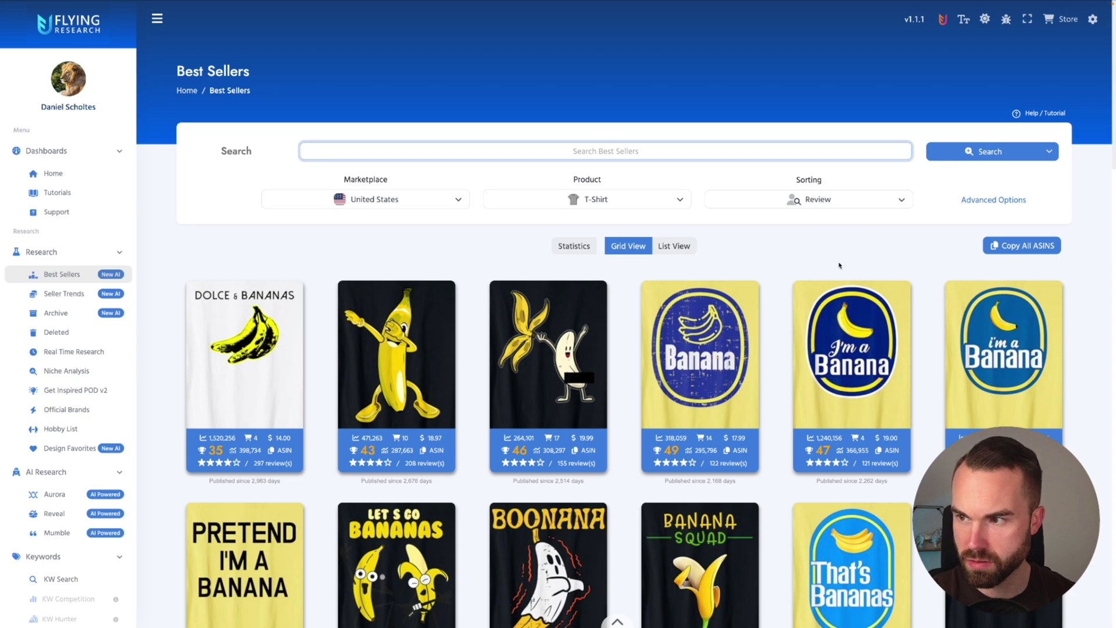
click(828, 202)
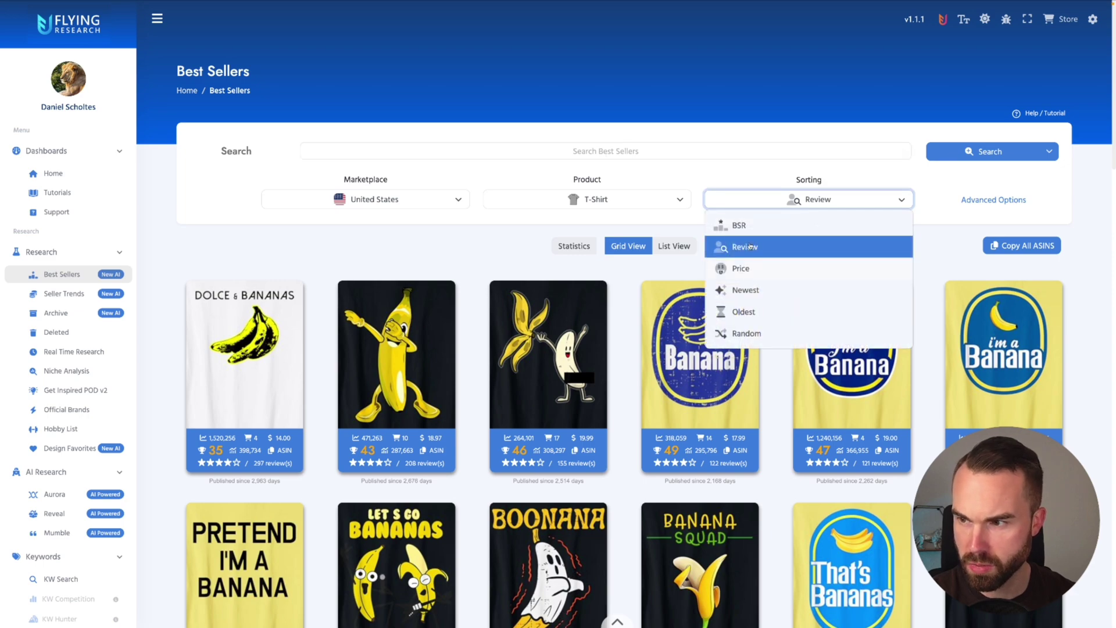
click(747, 224)
click(964, 152)
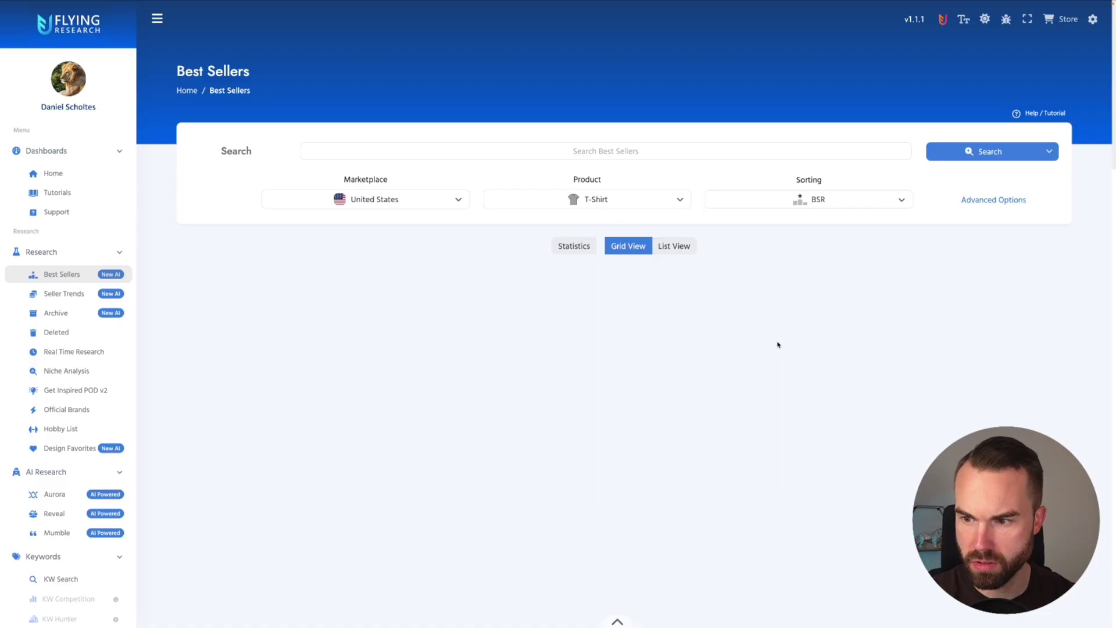
- Download the neon dripping banana design with sunglasses and a baseball bat from the best sellers
scroll(473, 335, down, 2)
scroll(474, 336, down, 4)
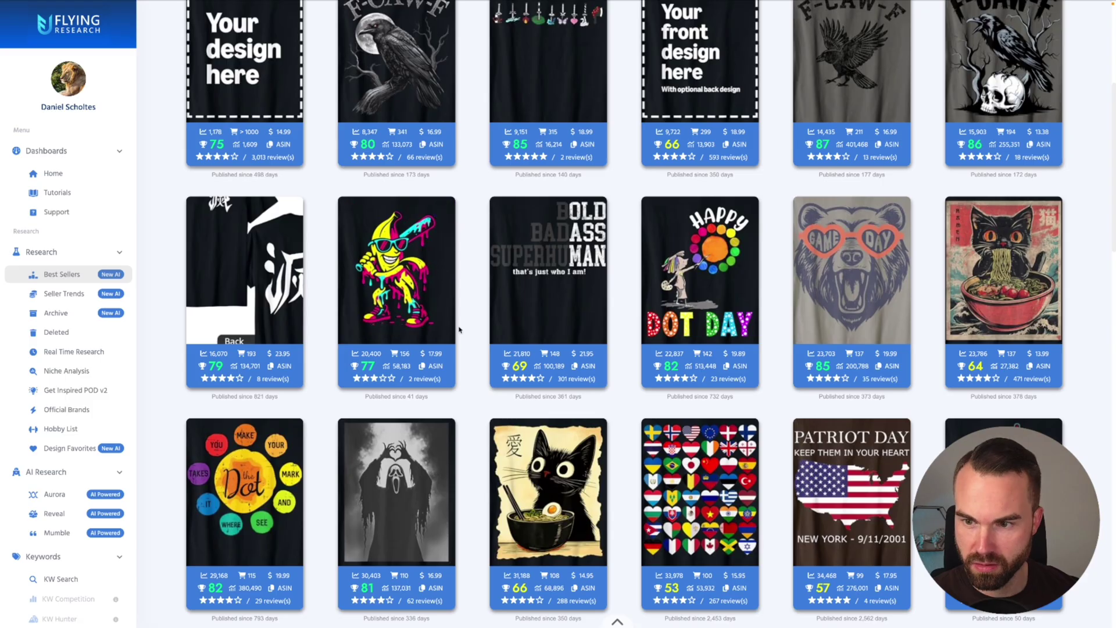
click(379, 332)
- Look further through the BSR-sorted best sellers for another design, down to the "On My Wurst Behavior" sausage shirt
scroll(473, 324, down, 7)
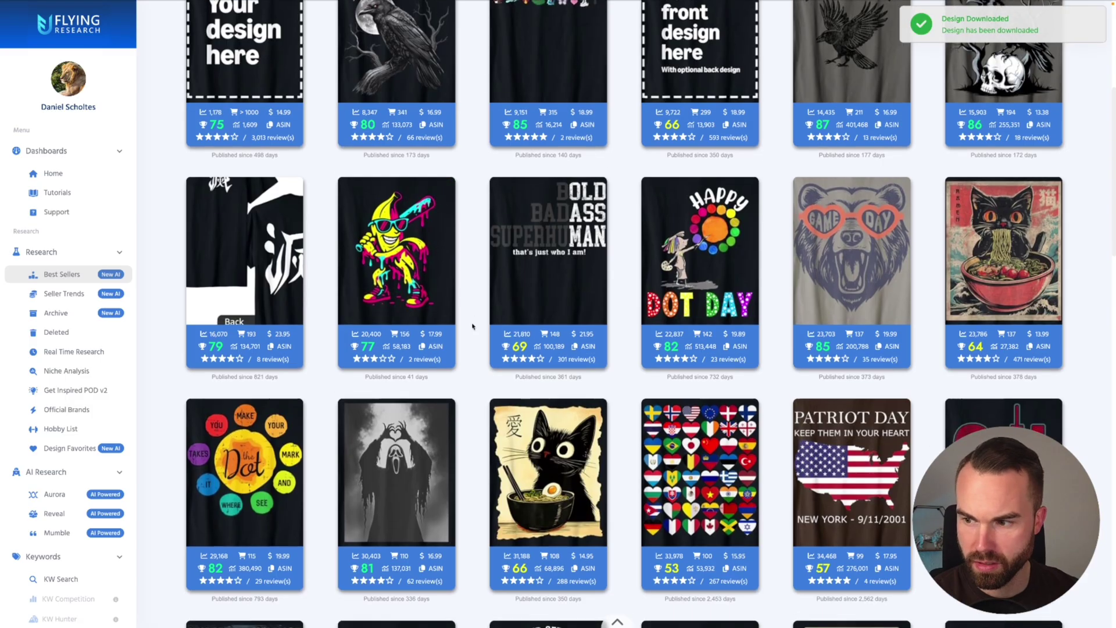
scroll(474, 326, down, 4)
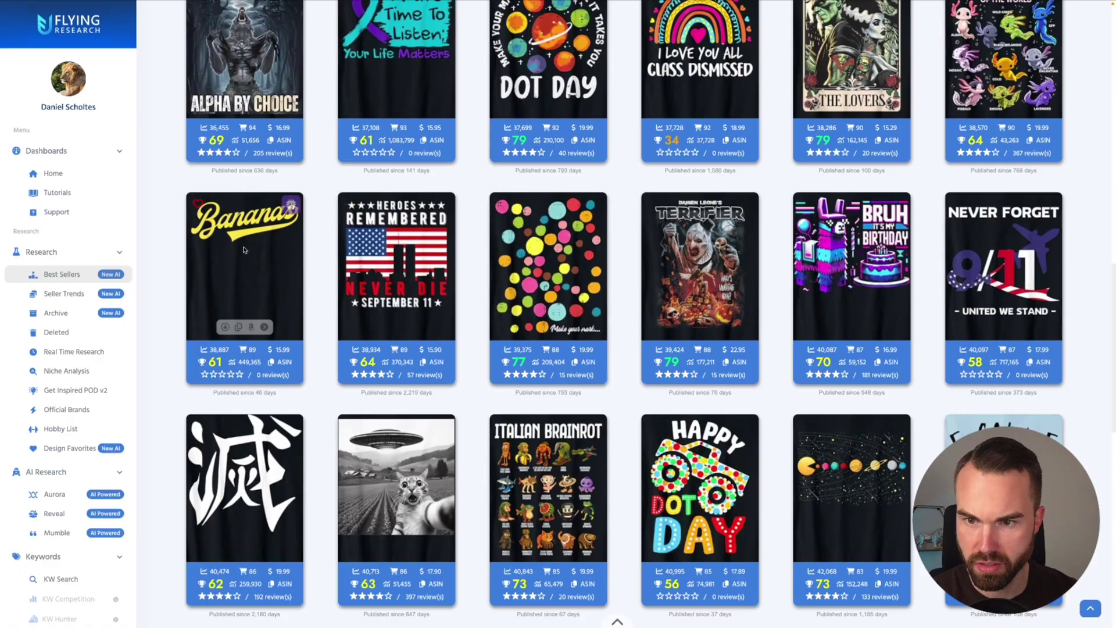
scroll(489, 287, down, 9)
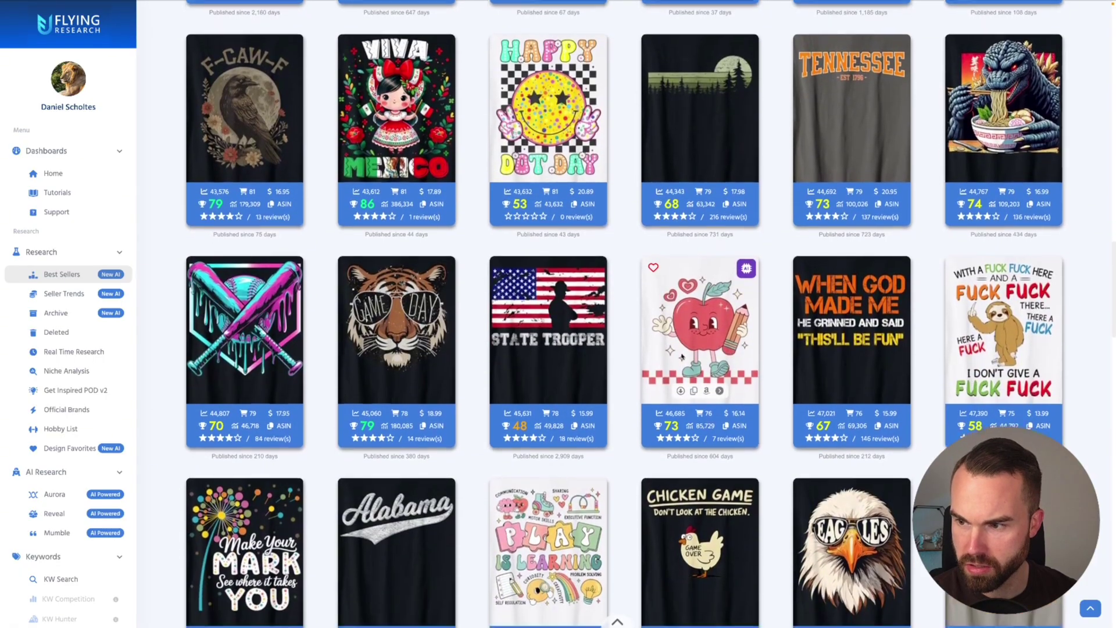
scroll(675, 359, down, 14)
scroll(620, 308, down, 4)
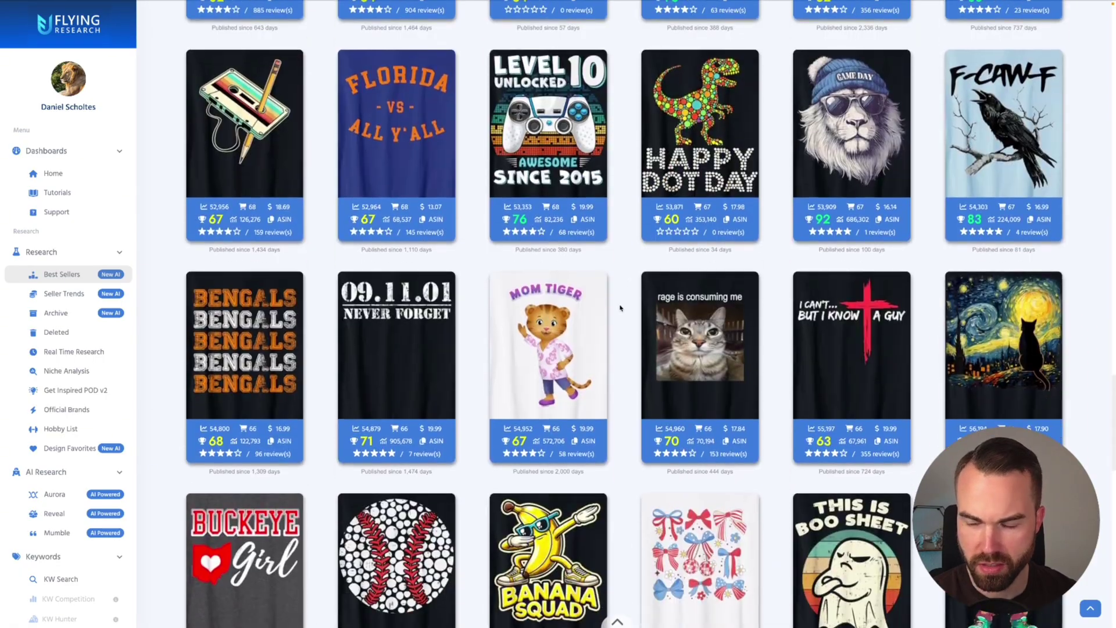
scroll(620, 308, down, 3)
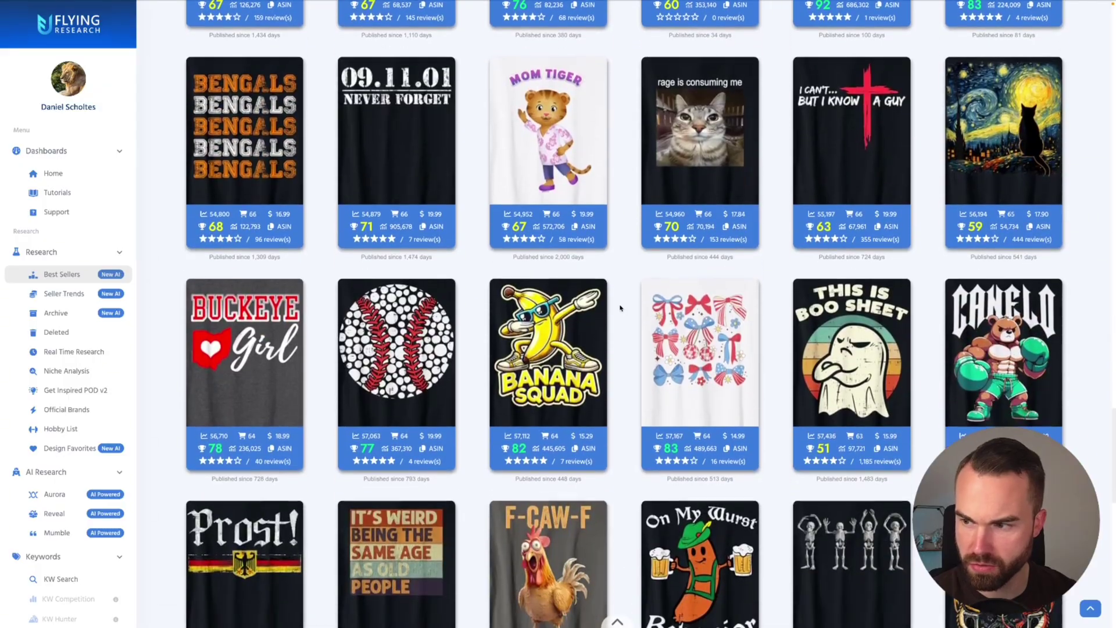
scroll(629, 379, down, 2)
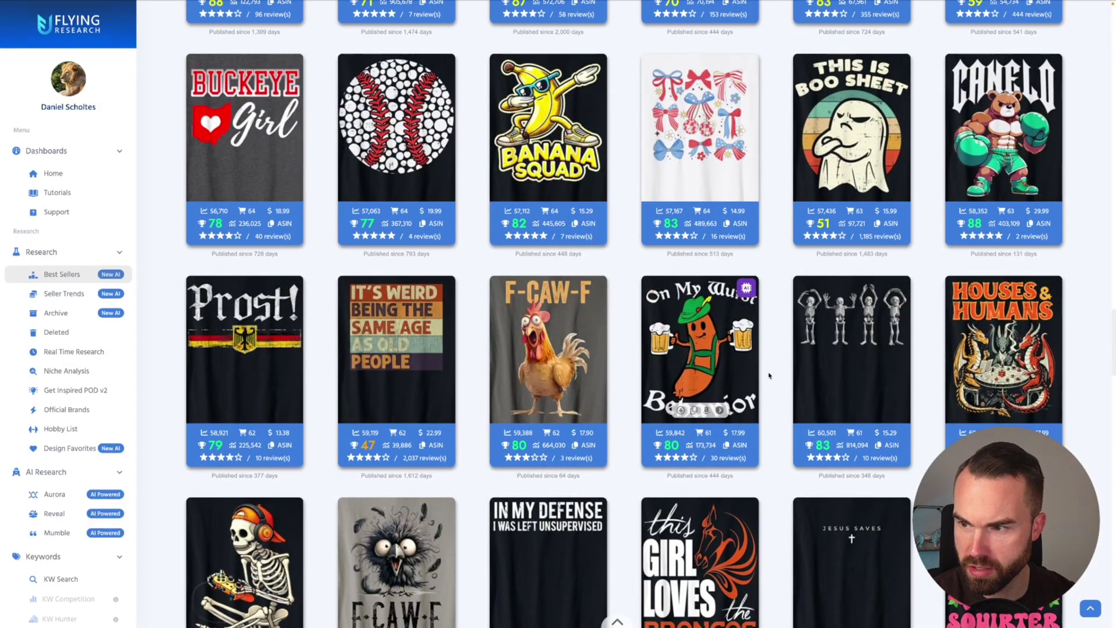
scroll(677, 384, down, 1)
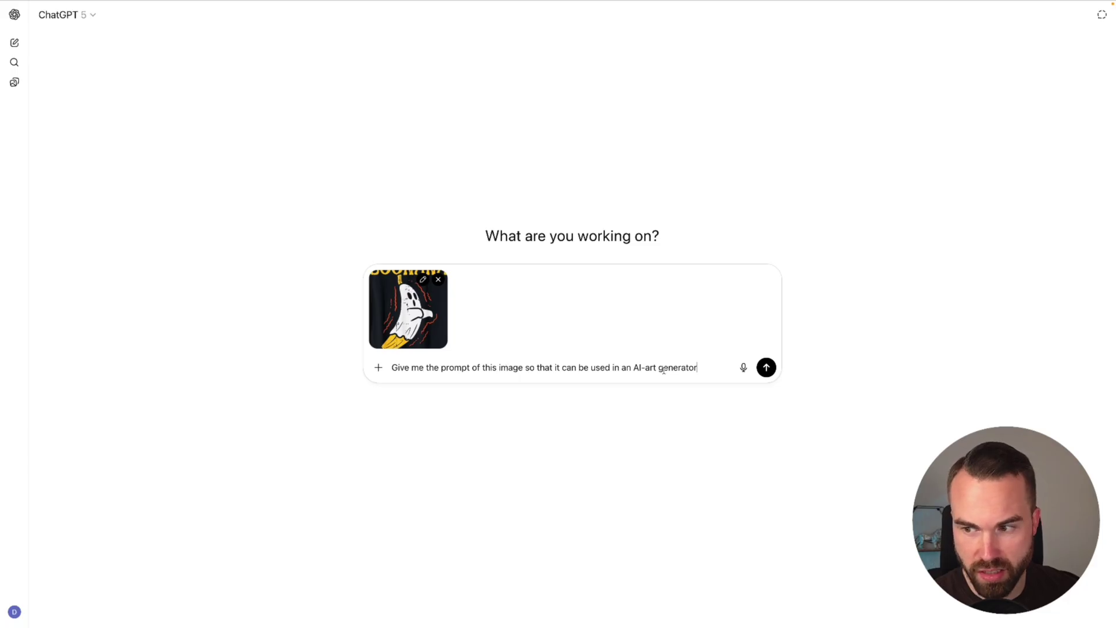
- Switch to ChatGPT and submit the BOONANA image with the request for its prompt for use in an AI-art generator
drag(633, 368, 701, 368)
click(709, 366)
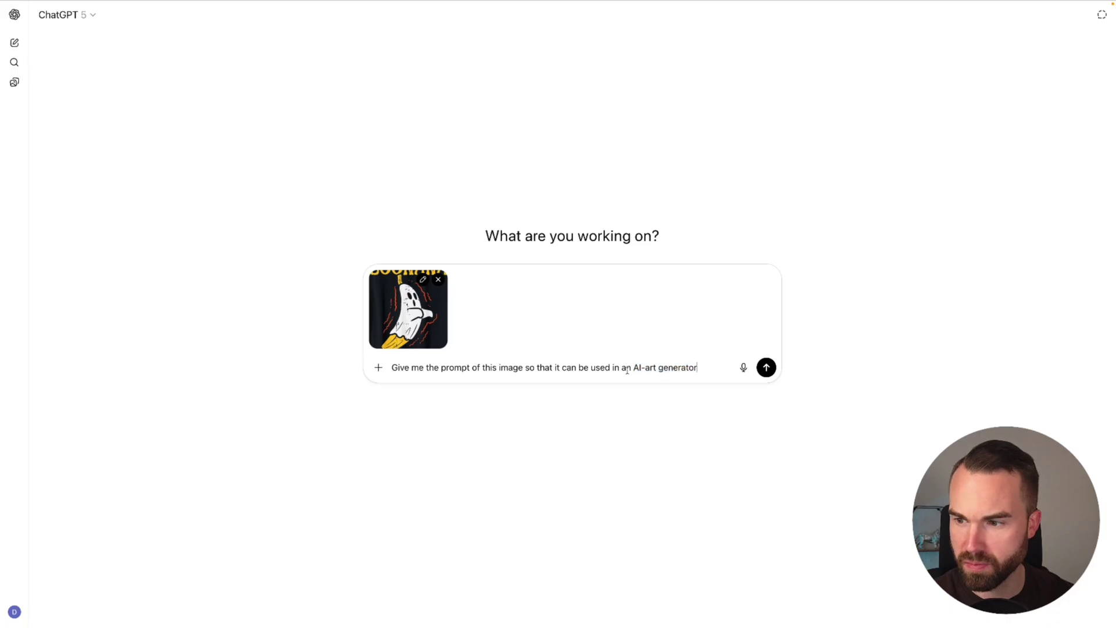
click(766, 367)
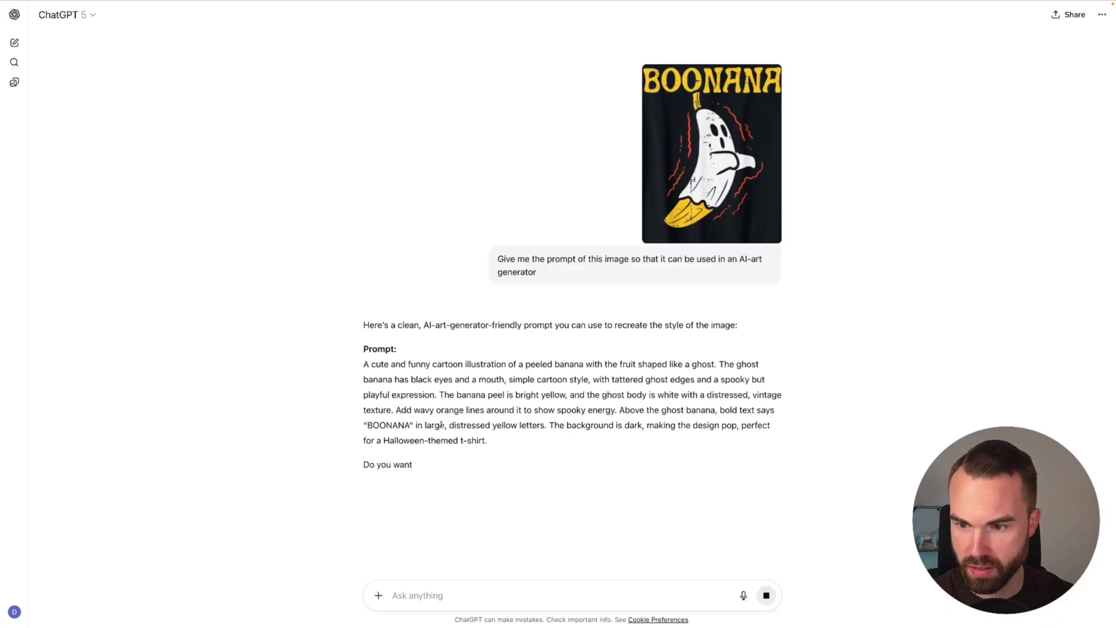
- Attach the baseball banana image and send it with the message "Now for this"
key(ctrl+v)
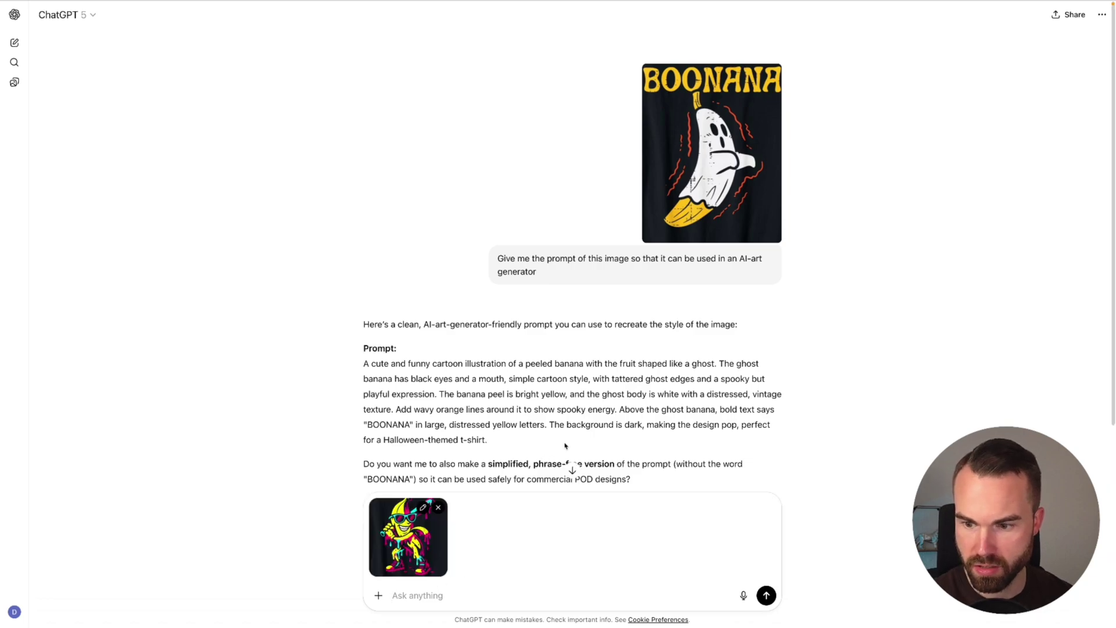
text(Now for this)
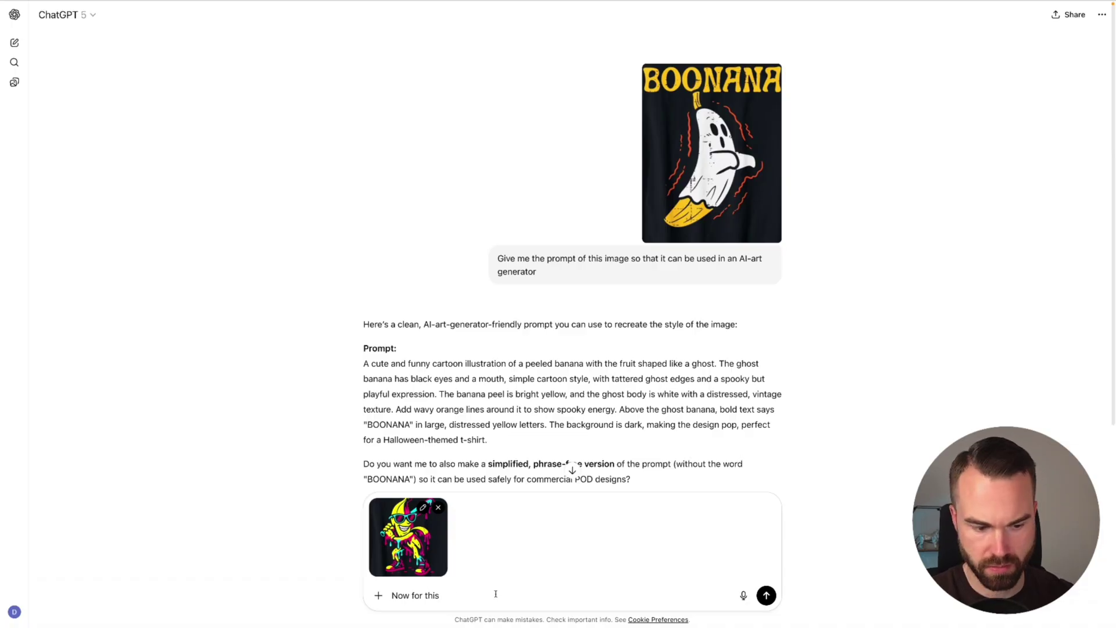
key(Return)
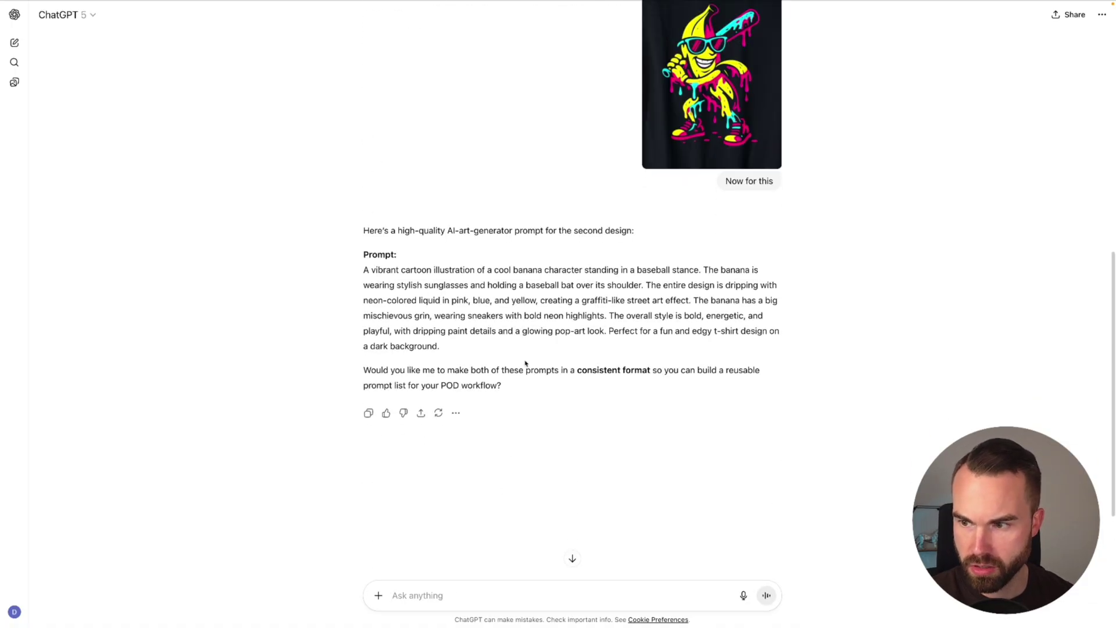
- Attach the "On My Wurst Behavior" sausage image and request its prompt with the message "Now for this"
key(ctrl+v)
text(N)
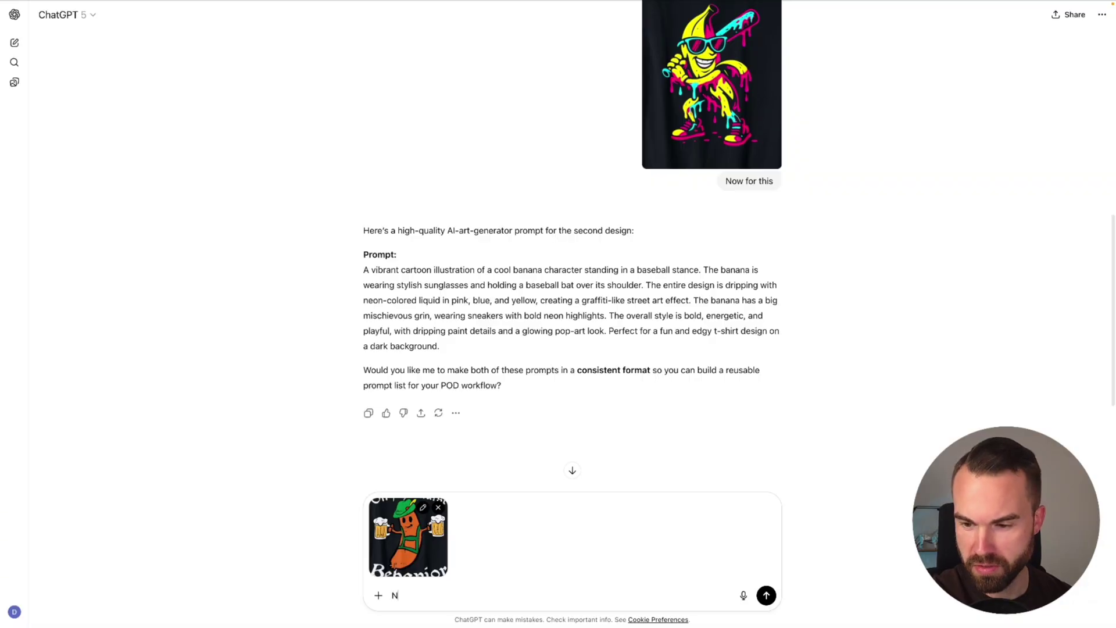
text(ow for this)
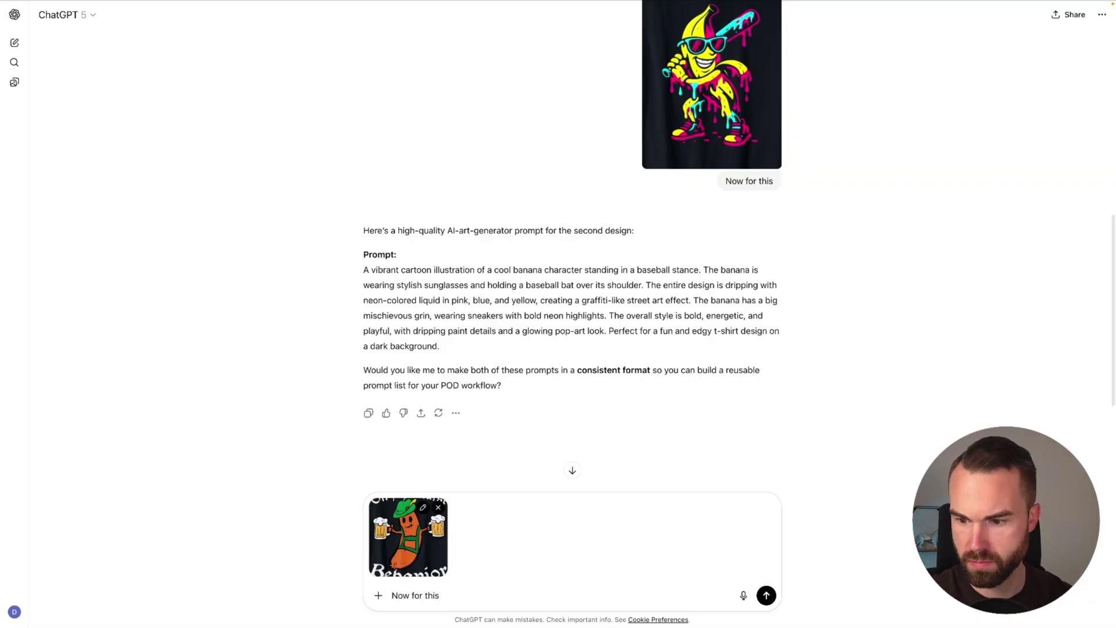
key(Return)
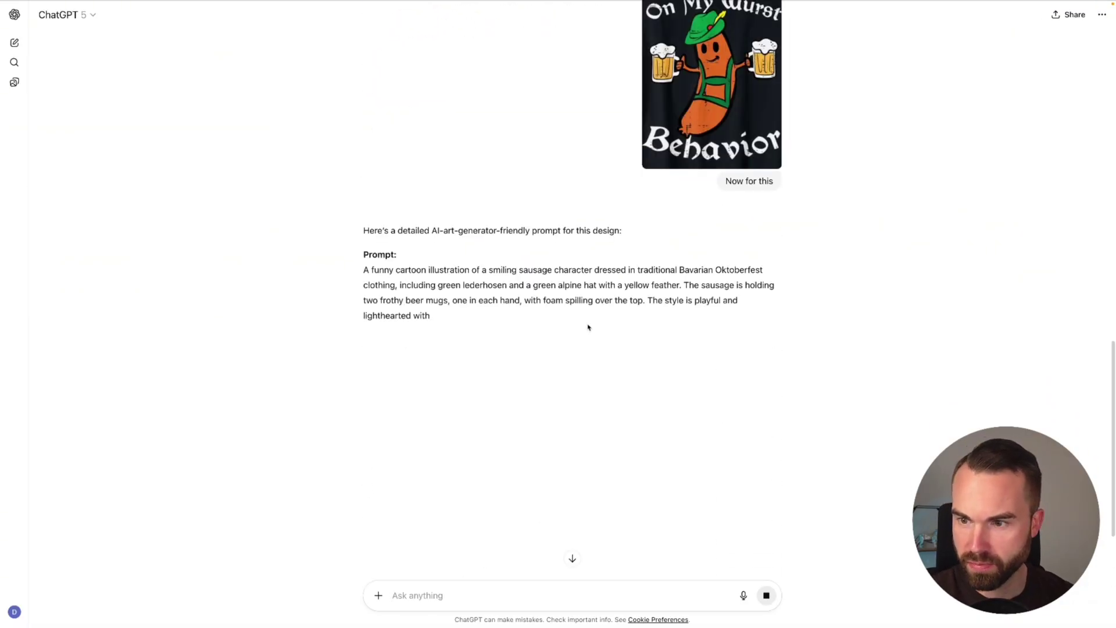
- Ask ChatGPT for all 3 prompts again with the designs on a dark grey background instead of black
text(Now give me all 3 prompts again, but instead of a black background, i need the designs on a dark grey background)
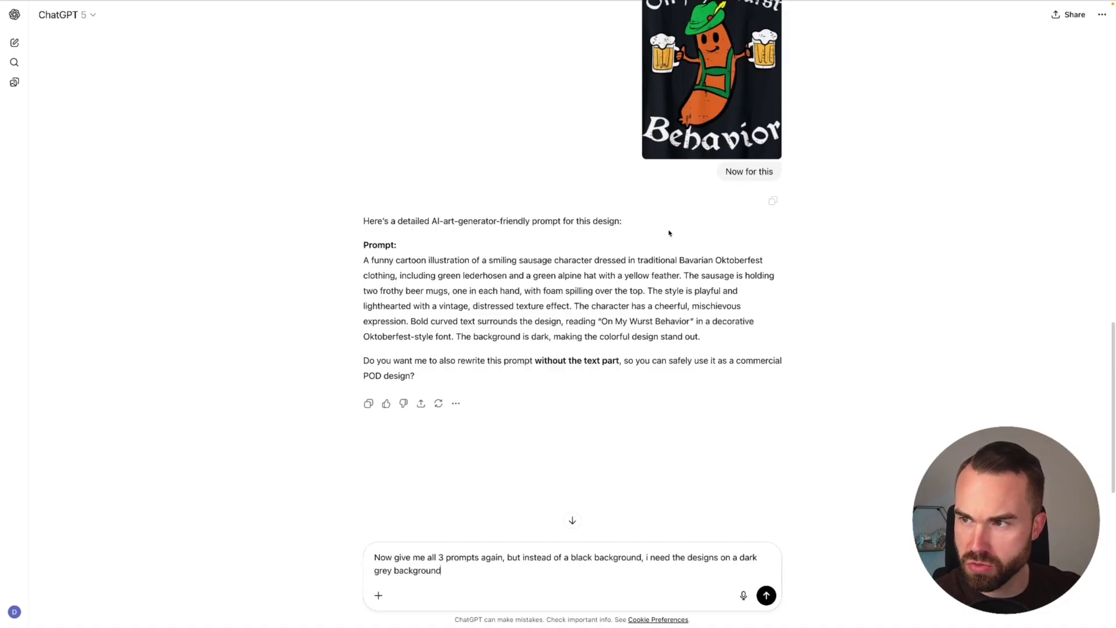
scroll(750, 232, up, 3)
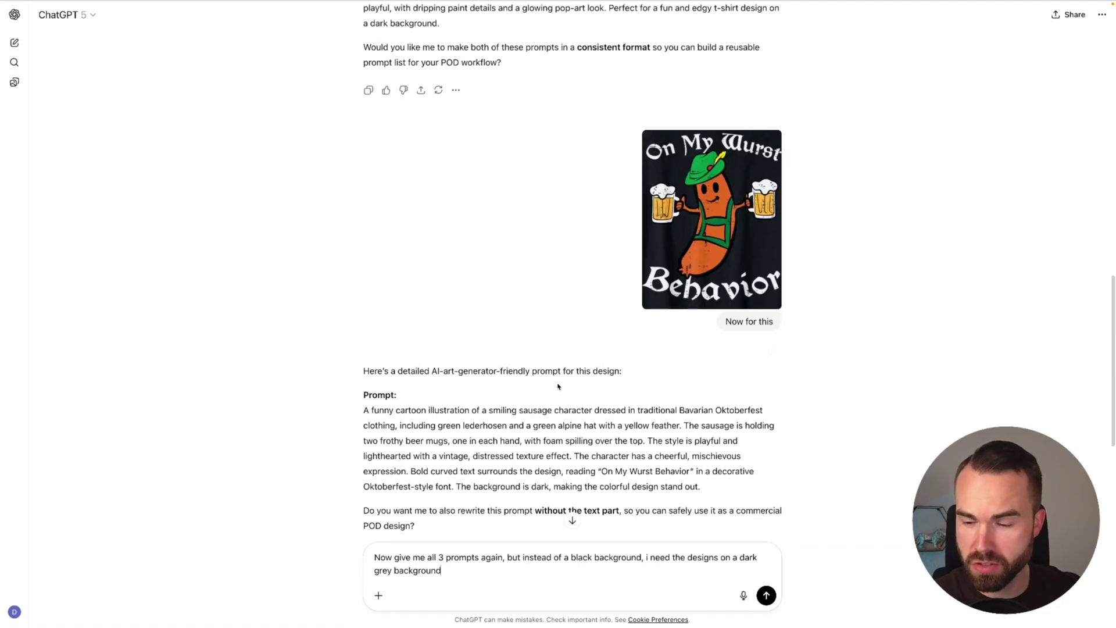
scroll(392, 550, down, 2)
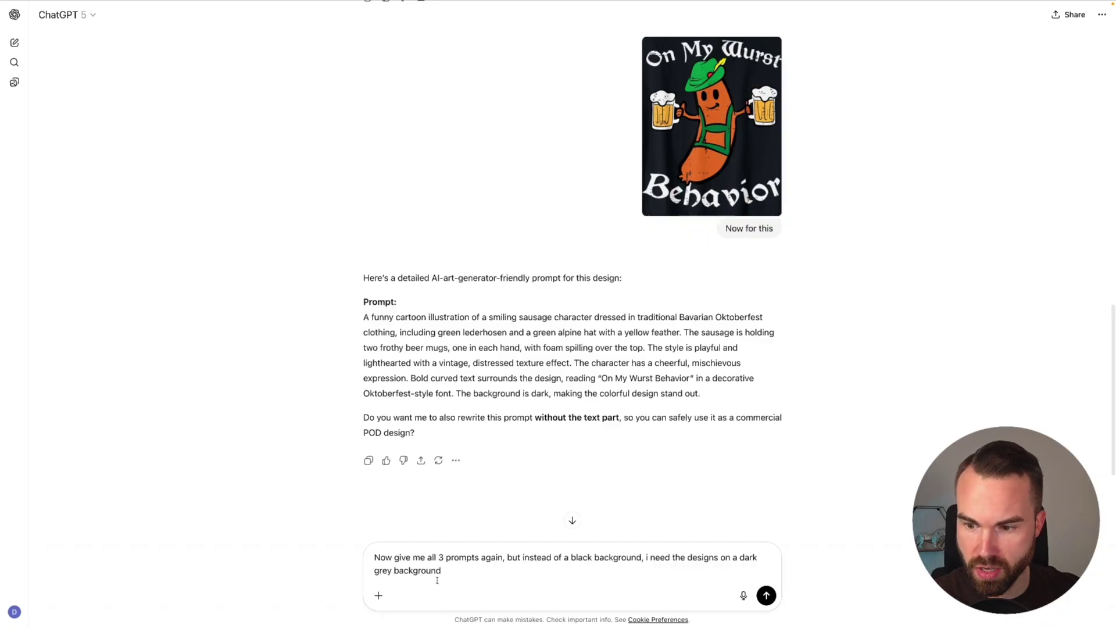
key(Return)
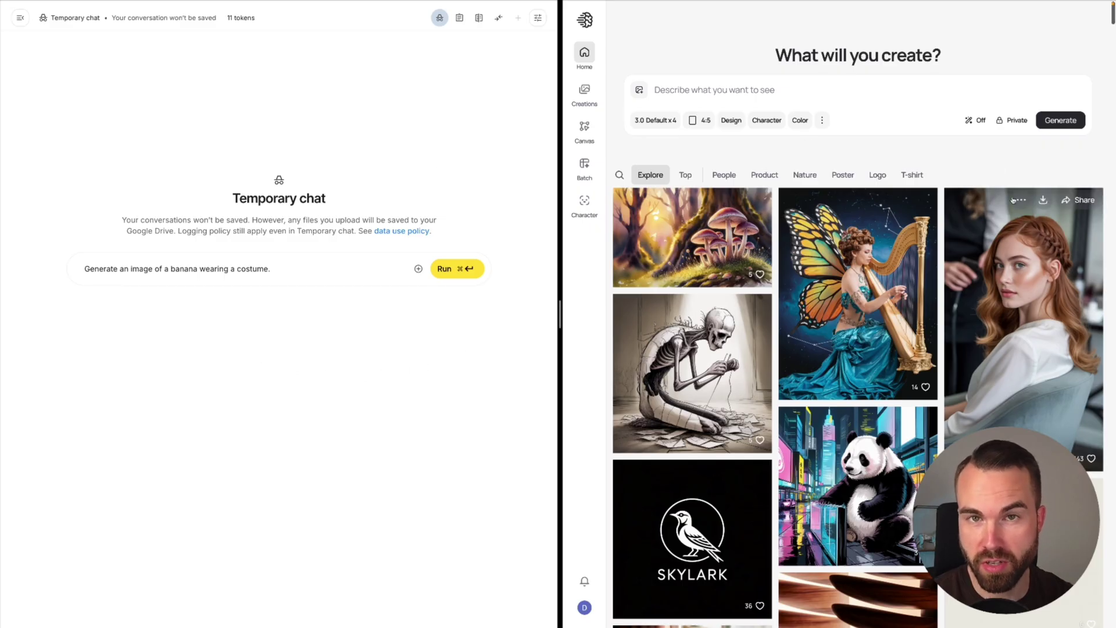
- Switch to the Google temporary chat and replace its sample prompt with the dark grey BOONANA ghost banana prompt
mouse_move(890, 196)
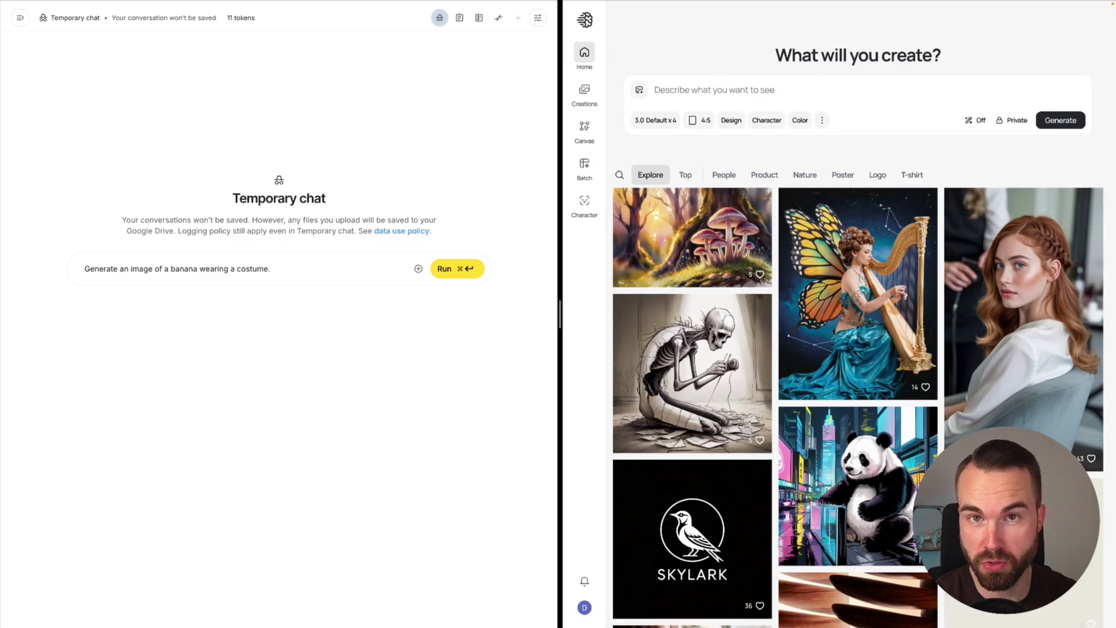
key(super+a)
key(super+v)
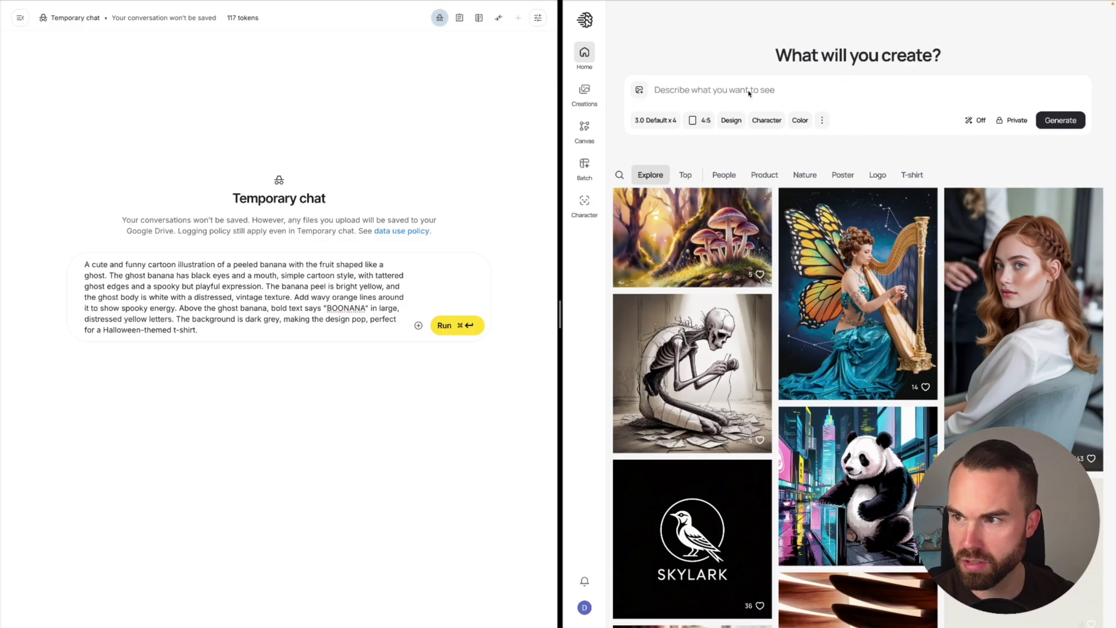
- Enter the same BOONANA prompt in Ideogram and start generating the image in both tools
click(698, 90)
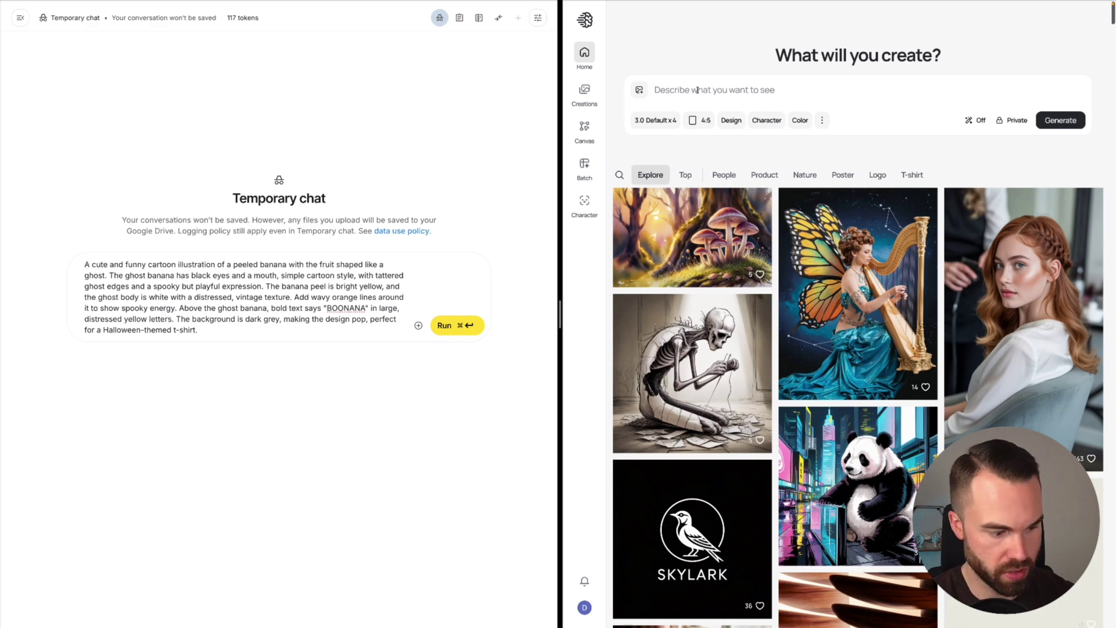
text(A cute and funny cartoon illustration of a peeled banana with the fruit shaped like a ghost. The ghost banana has black eyes and a mouth, simple cartoon style, with tattered ghost edges and a spooky but playful expression. The banana peel is bright yellow, and the ghost body is white with a distressed, vintage texture. Add wavy orange lines around it to show spooky energy. Above the ghost banana, bold text says "BOONANA" in large, distressed yellow letters. The background is dark grey, making the design pop, perfect for a Halloween-themed t-shirt.)
click(465, 326)
click(1065, 184)
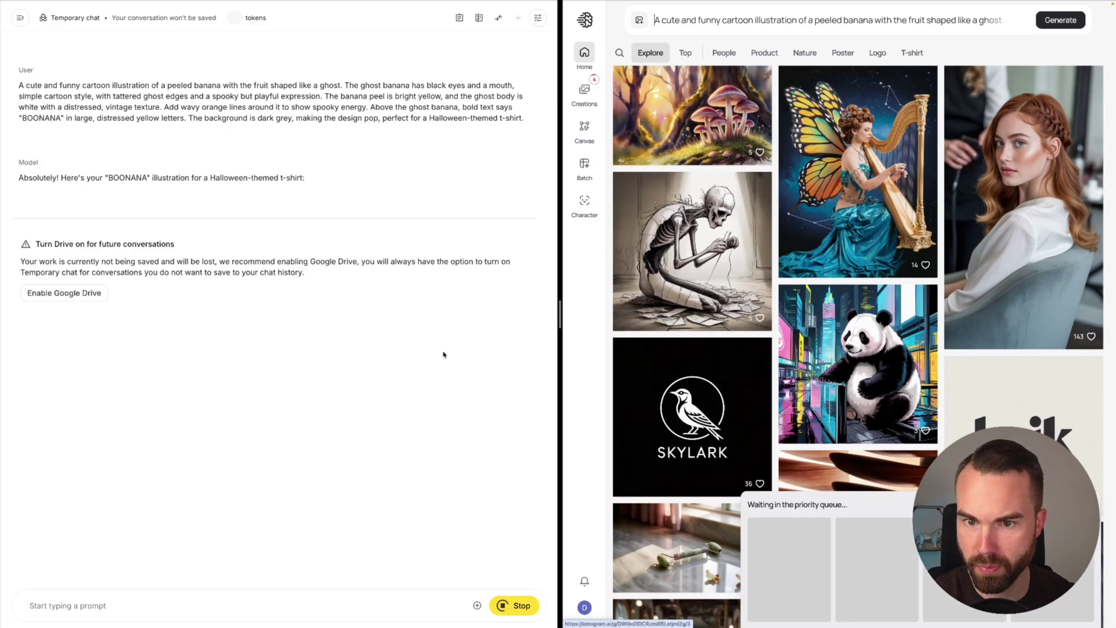
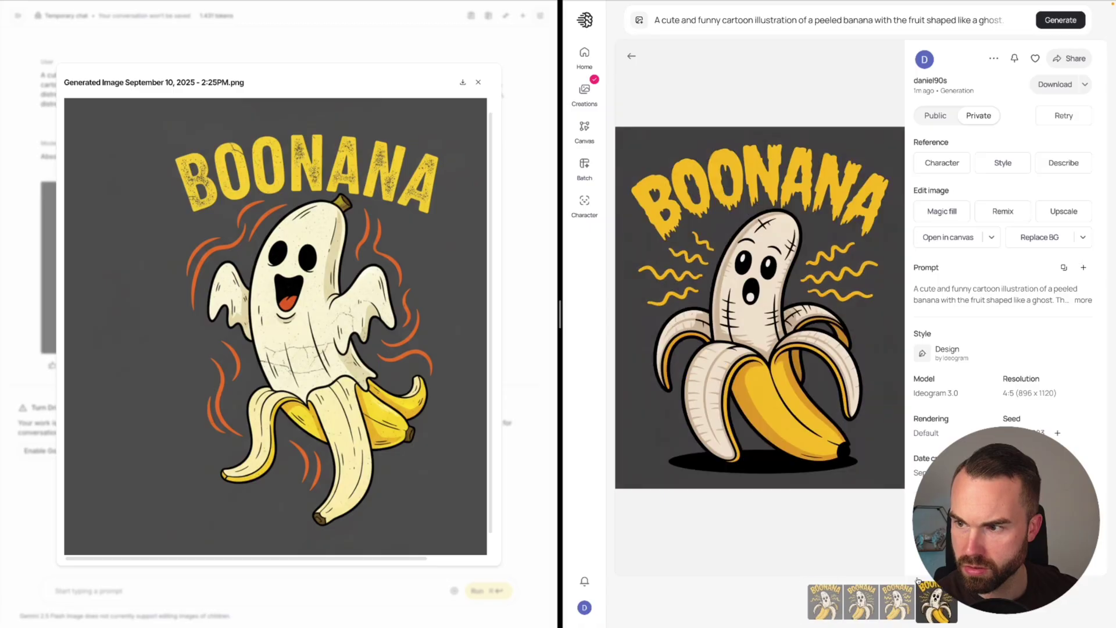
- View the next generated BOONANA variation in Ideogram
key(Right)
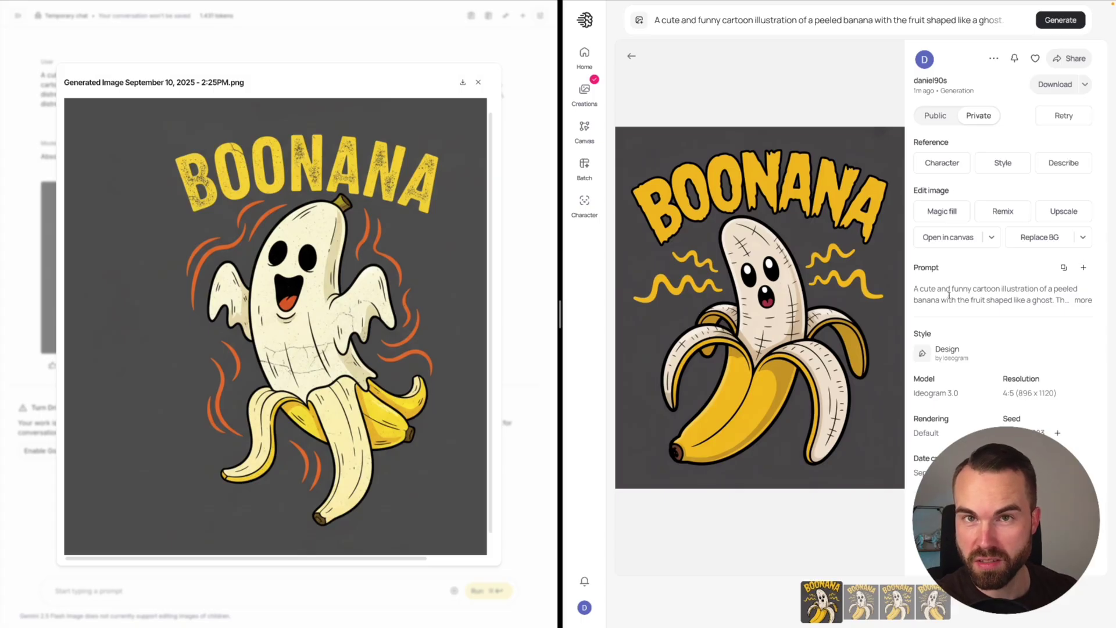
- Expand the full BOONANA prompt in Ideogram and highlight its description of the peeled banana shaped like a ghost
click(1083, 300)
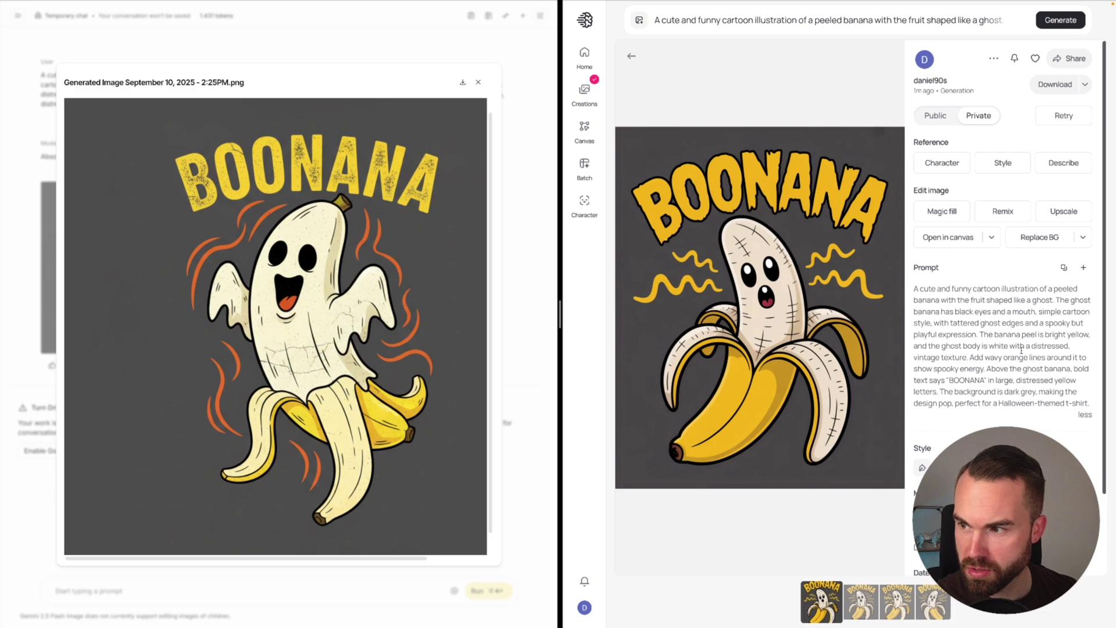
drag(1008, 288, 1052, 300)
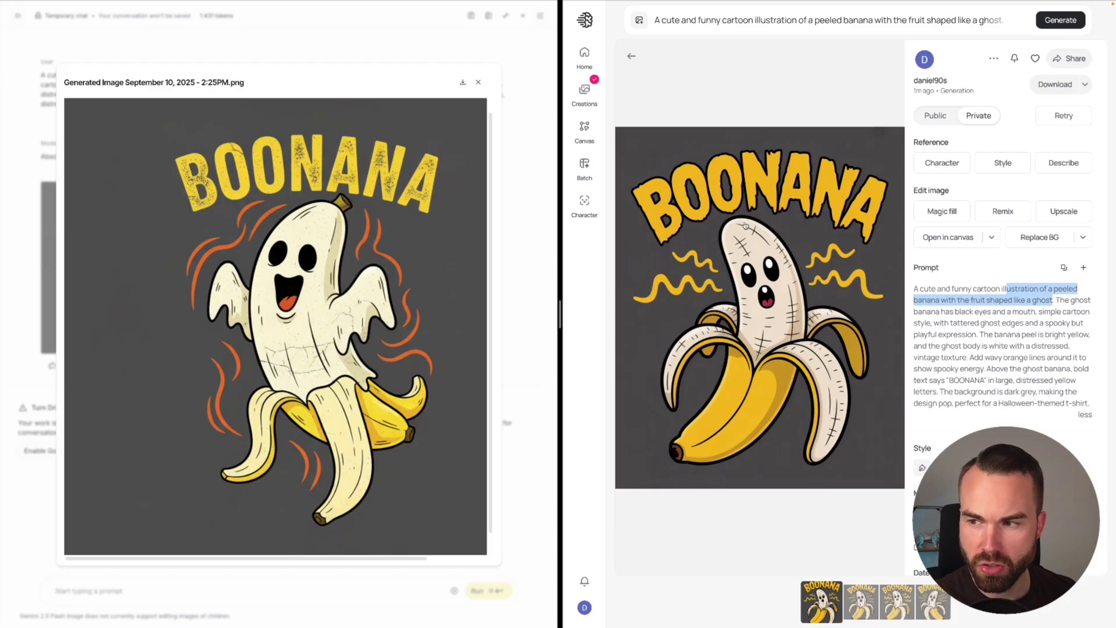
click(680, 254)
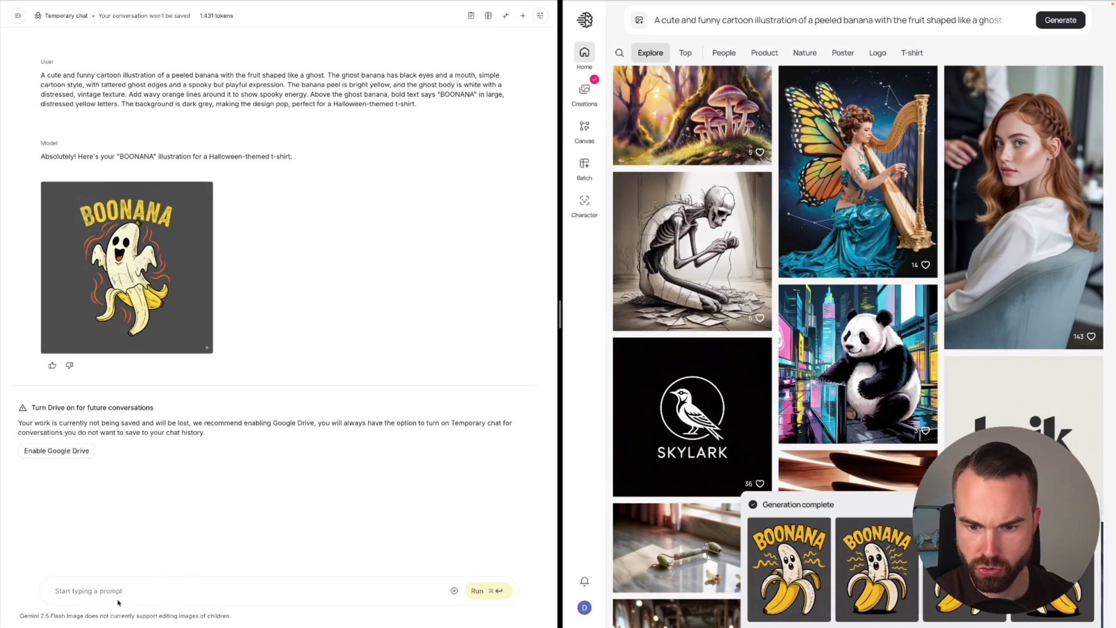
- Enter the neon baseball banana prompt with the dark grey background in both the Google chat and Ideogram, and generate the images
click(120, 593)
text(A vibrant cartoon illustration of a cool banana character standing in a baseball stance. The banana is wearing stylish sunglasses and holding a baseball bat over its shoulder. The entire design is dripping with neon-colored liquid in pink, blue, and yellow, creating a graffiti-like street art effect. The banana has a big mischievous grin, wearing sneakers with bold neon highlights. The overall style is bold, energetic, and playful, with dripping paint details and a glowing pop-art look. The background is dark grey, making the neon colors stand out, perfect for a fun and edgy t-shirt design.)
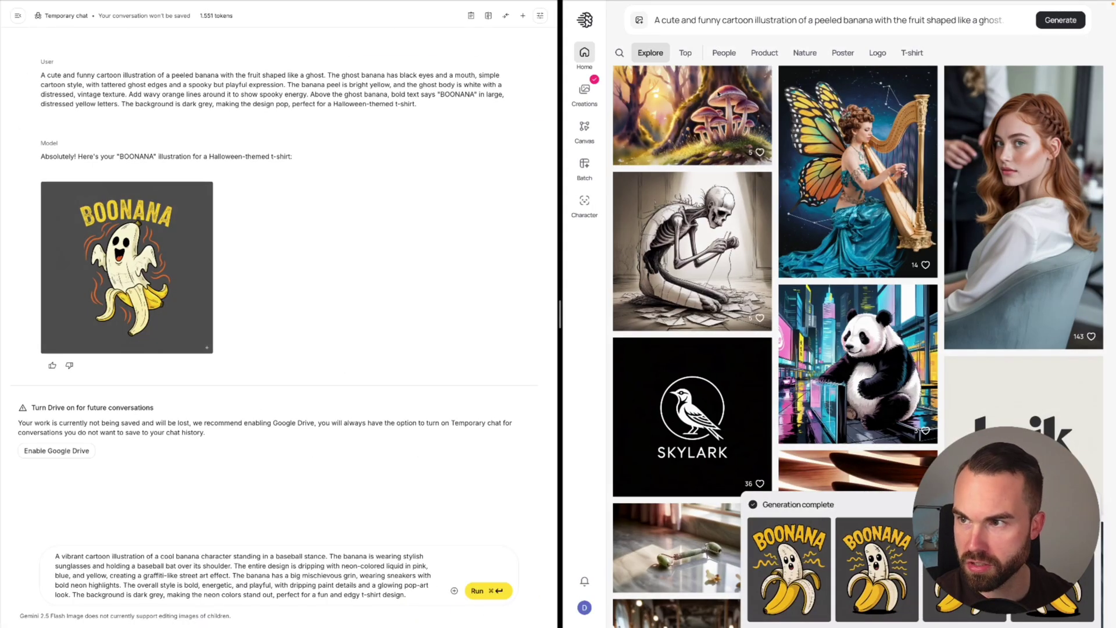
click(707, 26)
key(super+a)
text(A vibrant cartoon illustration of a cool banana character standing in a baseball stance. The banana is wearing stylish sunglasses and holding a baseball bat over its shoulder. The entire design is dripping with neon-colored liquid in pink, blue, and yellow, creating a graffiti-like street art effect. The banana has a big mischievous grin, wearing sneakers with bold neon highlights. The overall style is bold, energetic, and playful, with dripping paint details and a glowing pop-art look. The background is dark grey, making the neon colors stand out, perfect for a fun and edgy t-shirt design.)
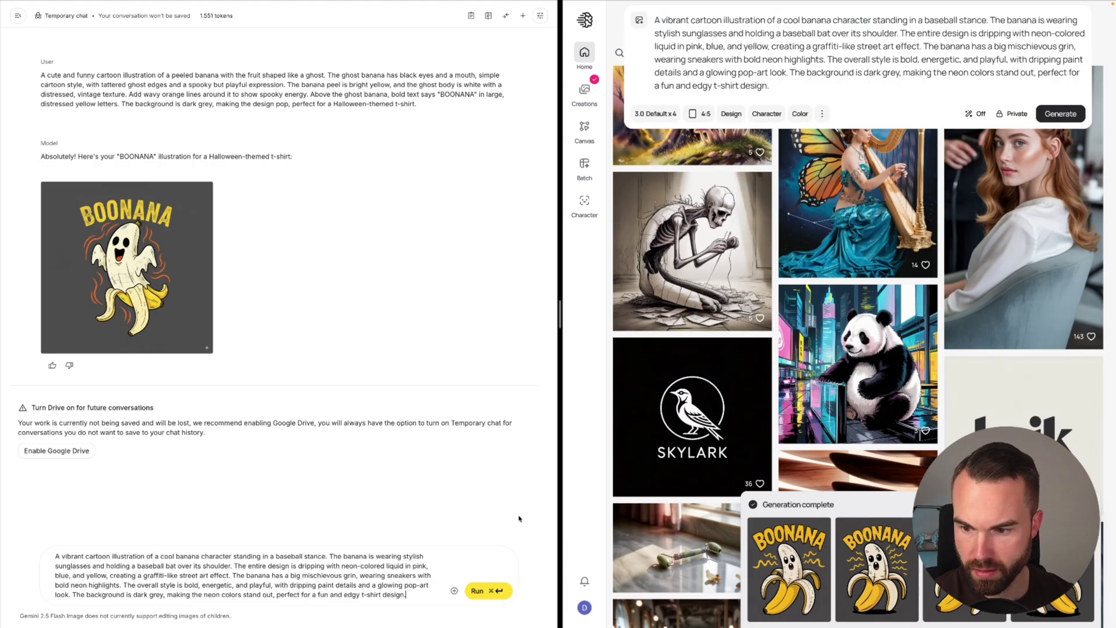
click(498, 592)
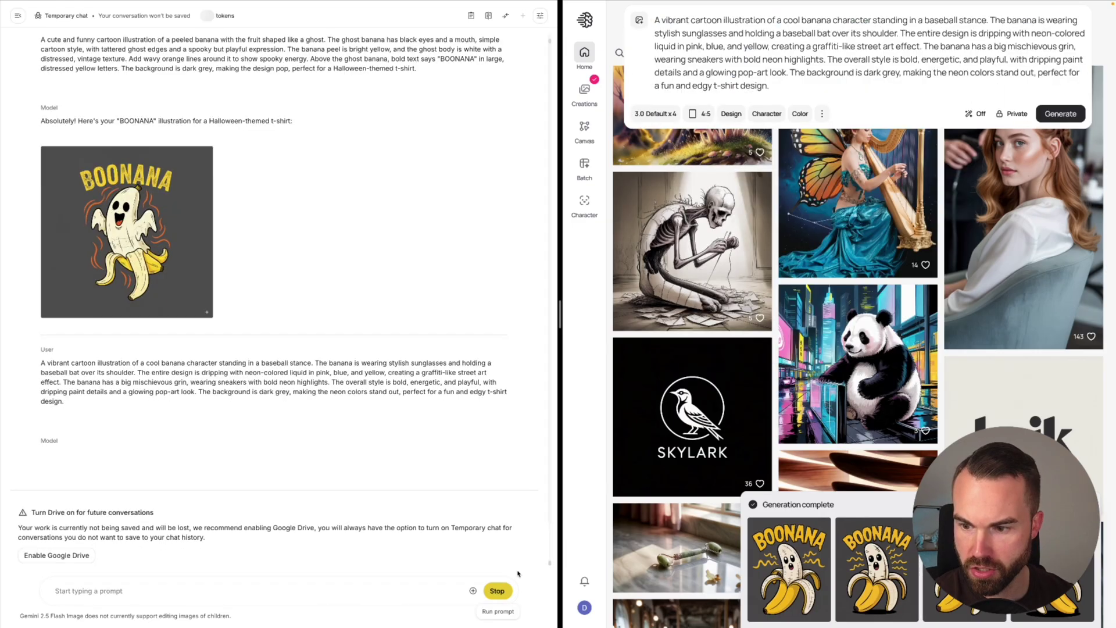
click(1072, 112)
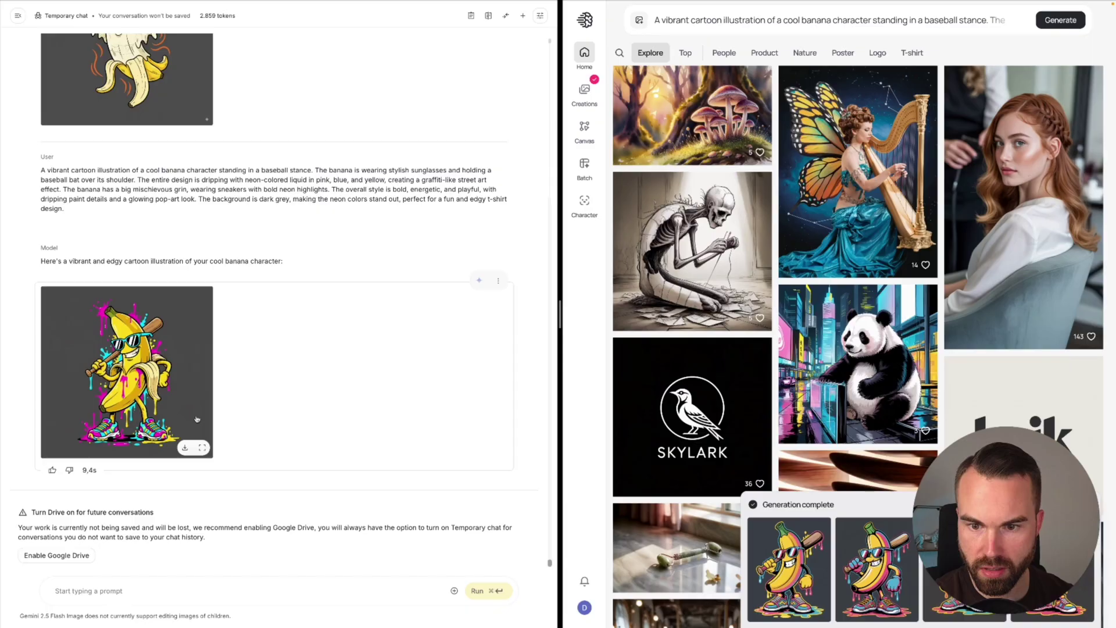
- Enlarge the Google chat's baseball banana image and view all four Ideogram variations beside it
click(139, 381)
scroll(376, 364, down, 1)
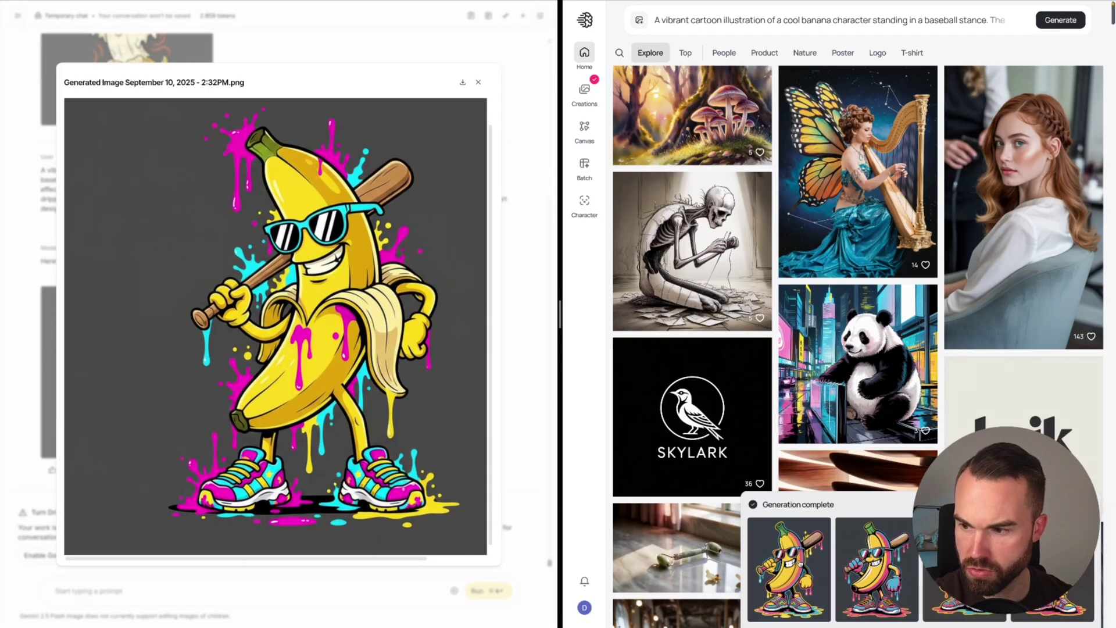
click(803, 564)
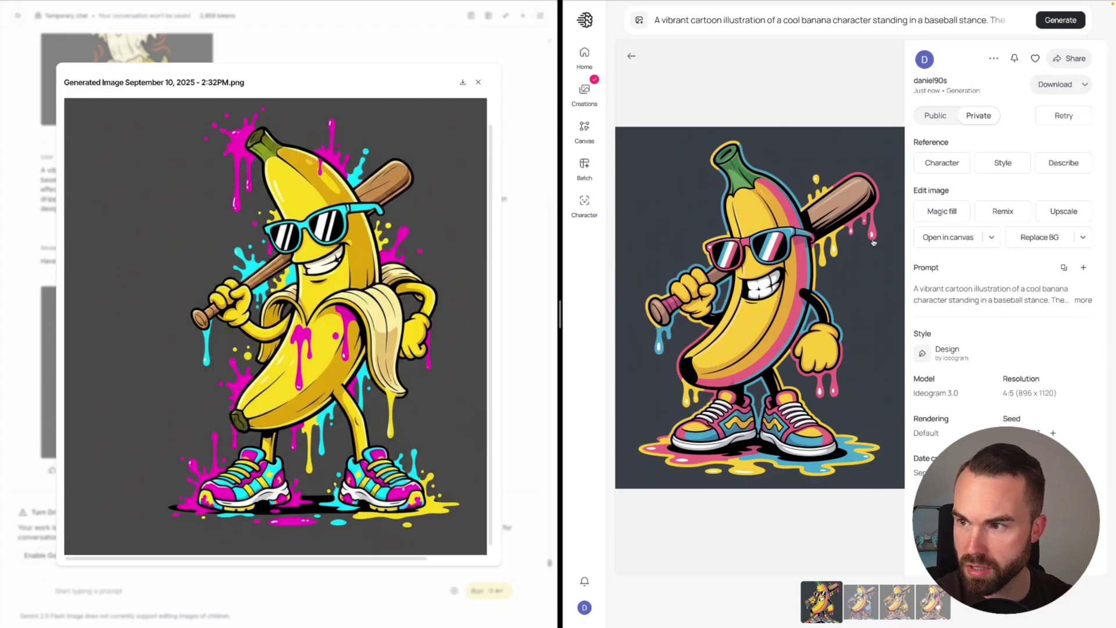
click(871, 600)
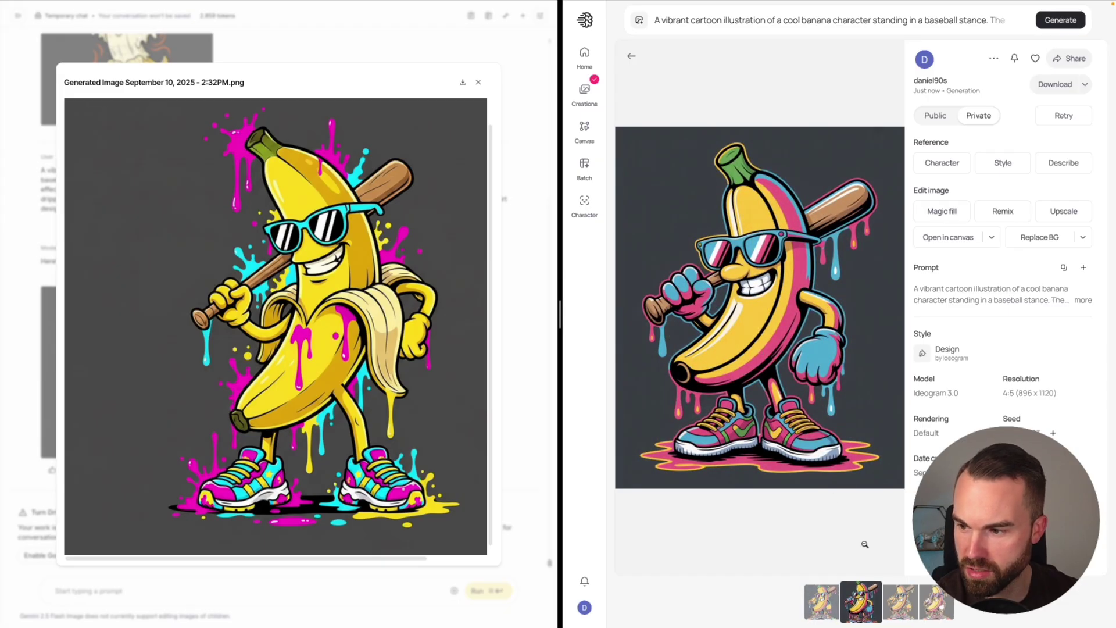
click(900, 602)
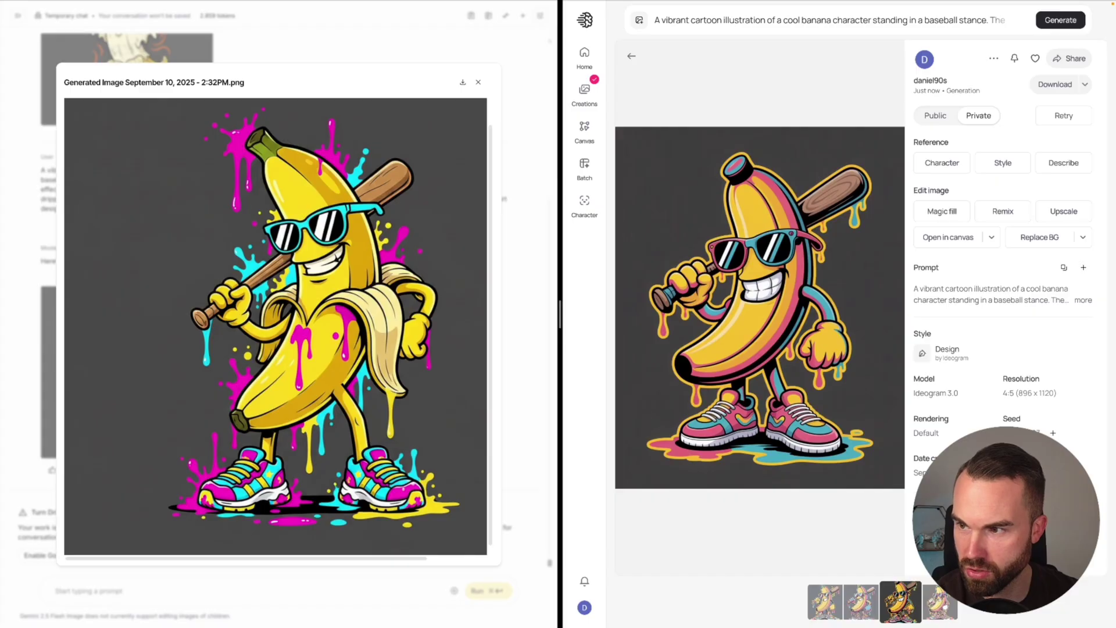
click(955, 620)
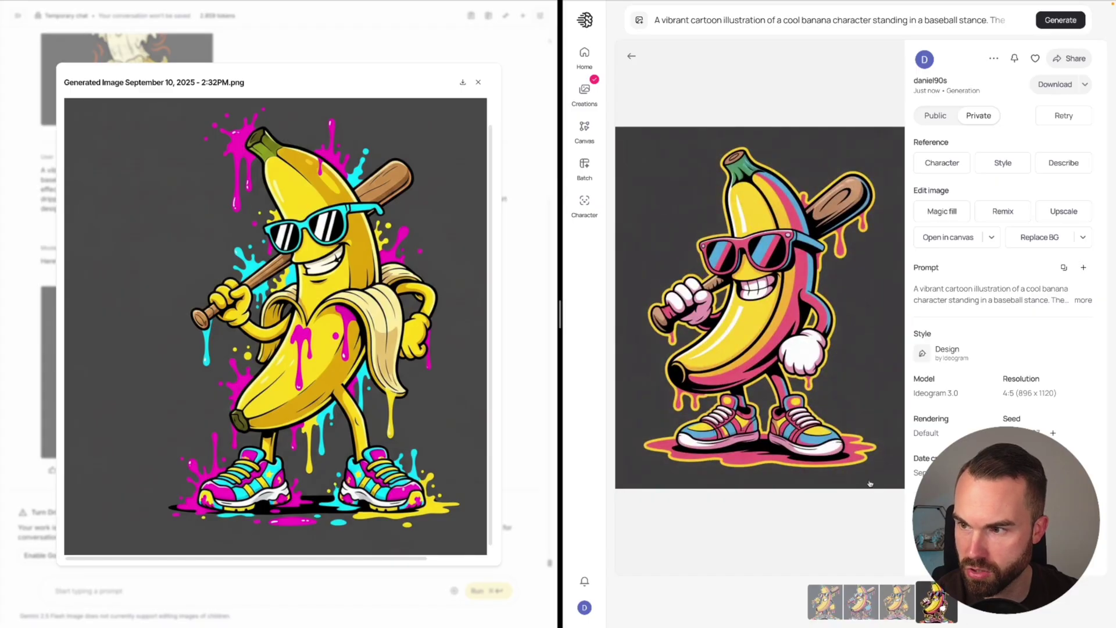
- Go back and forth through Ideogram's baseball banana variations to compare their details with the Google image, ending on the fourth one
click(824, 603)
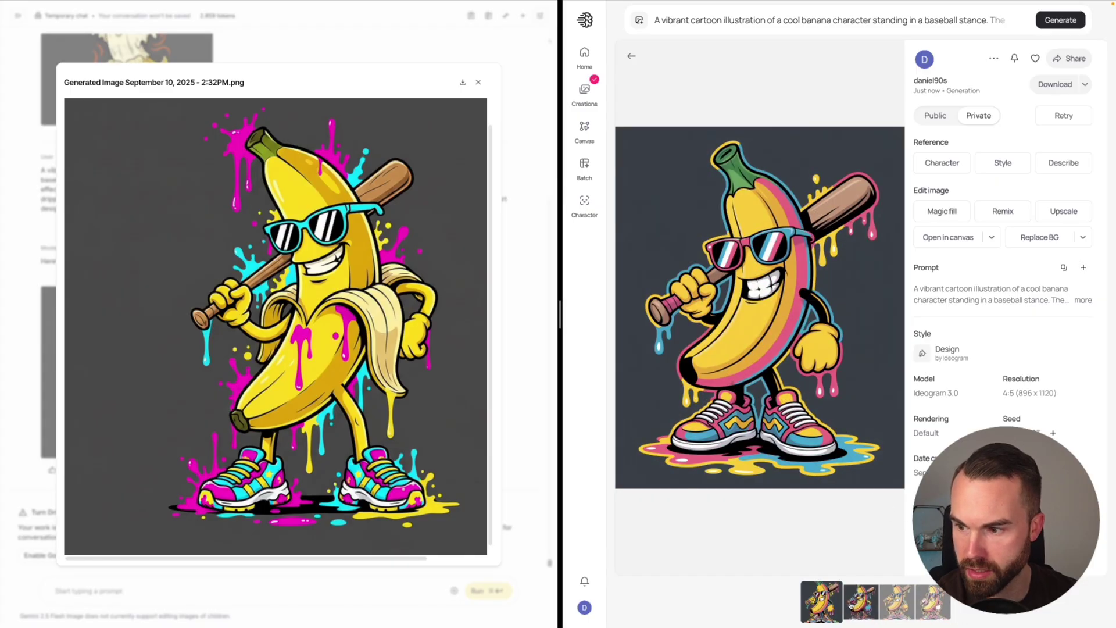
click(867, 606)
click(901, 601)
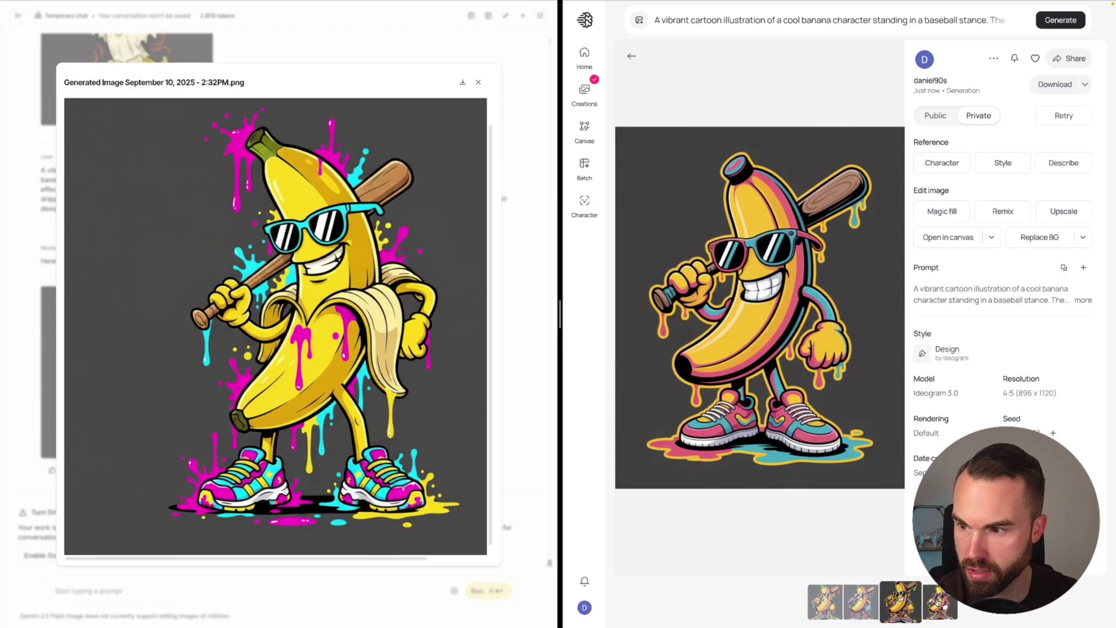
click(936, 602)
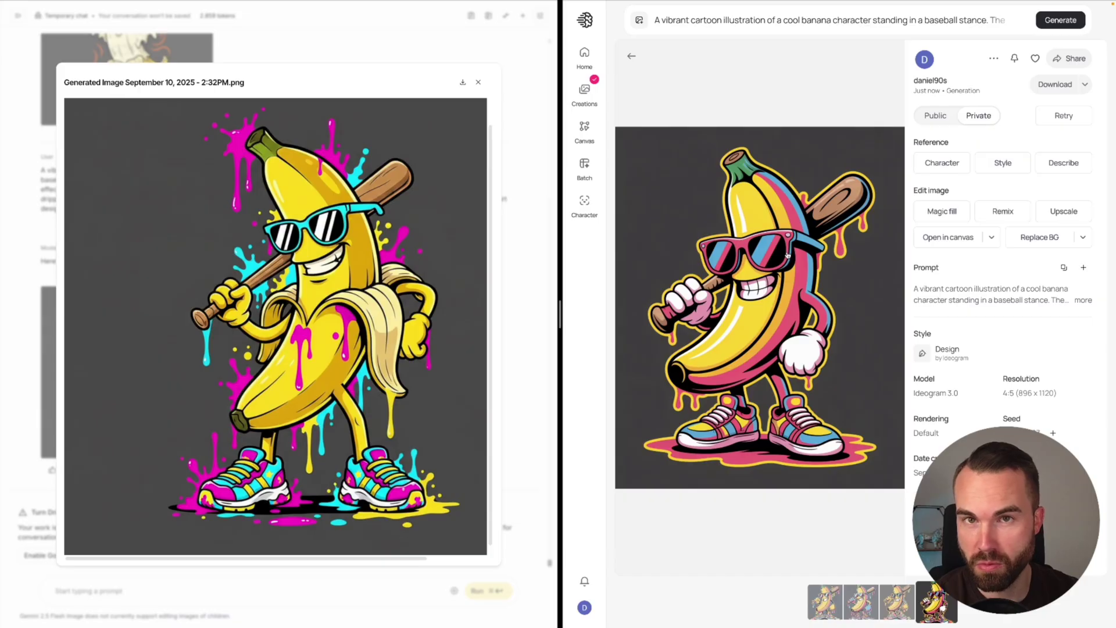
key(Left)
key(Left)
key(Left)
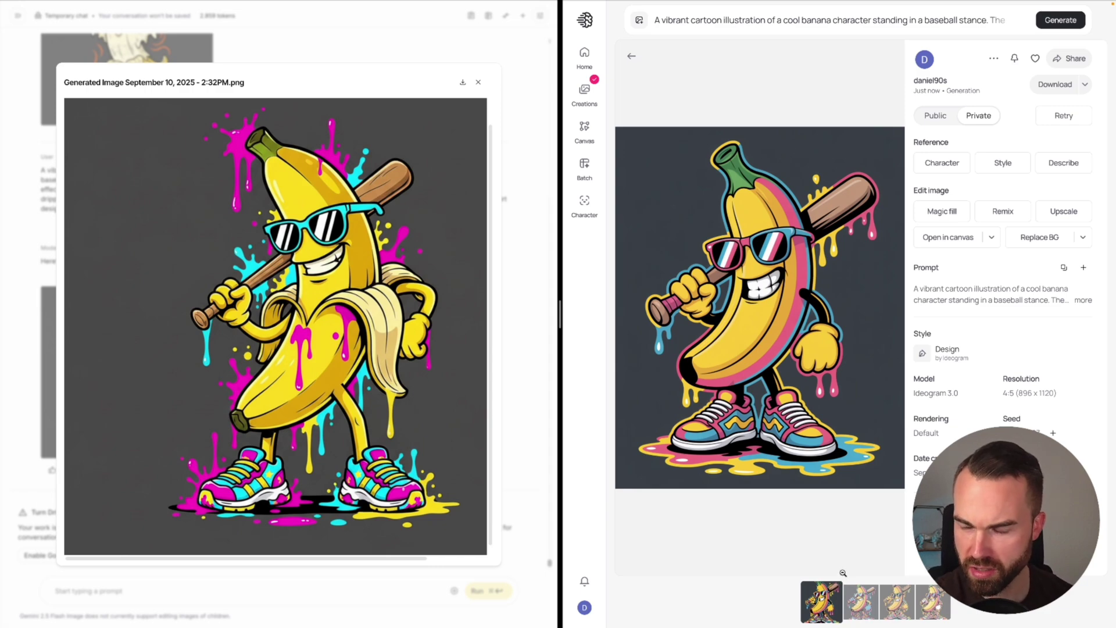
click(861, 603)
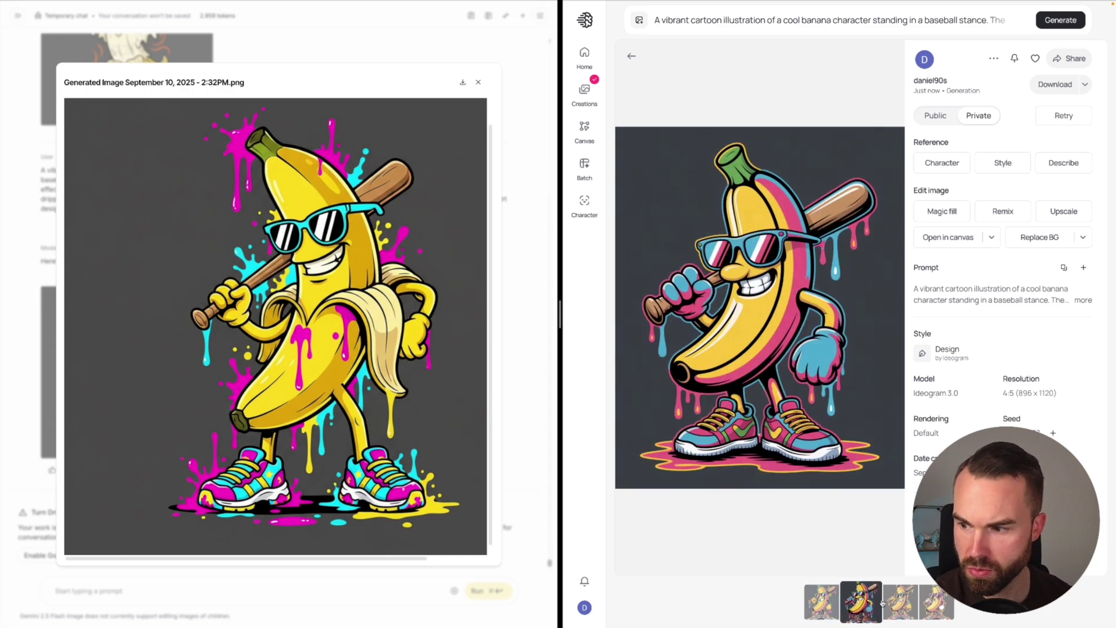
click(898, 604)
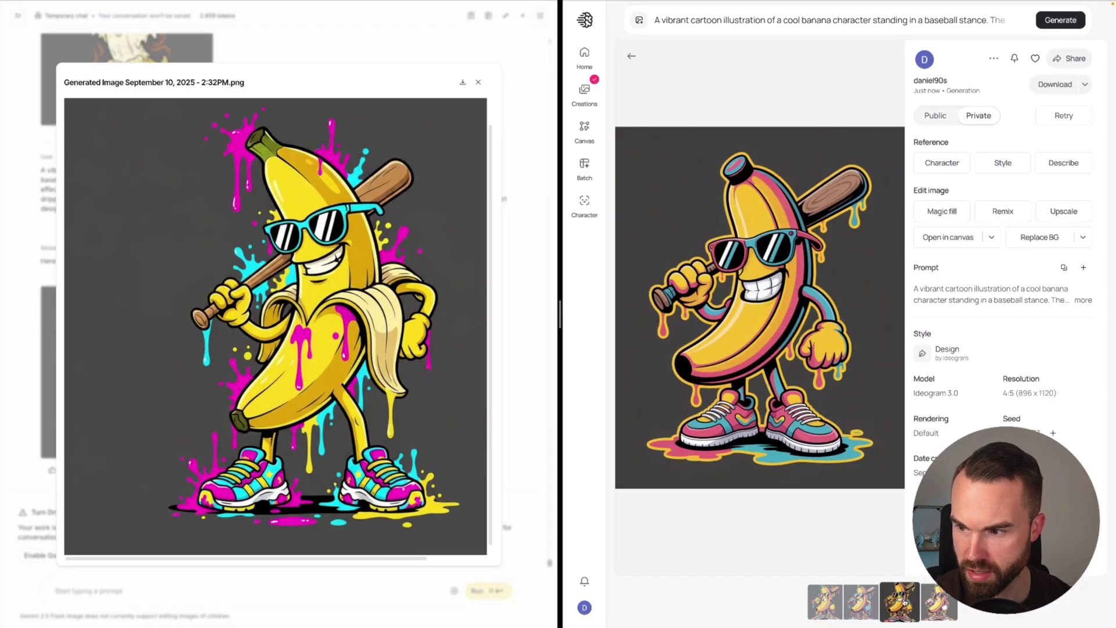
click(867, 602)
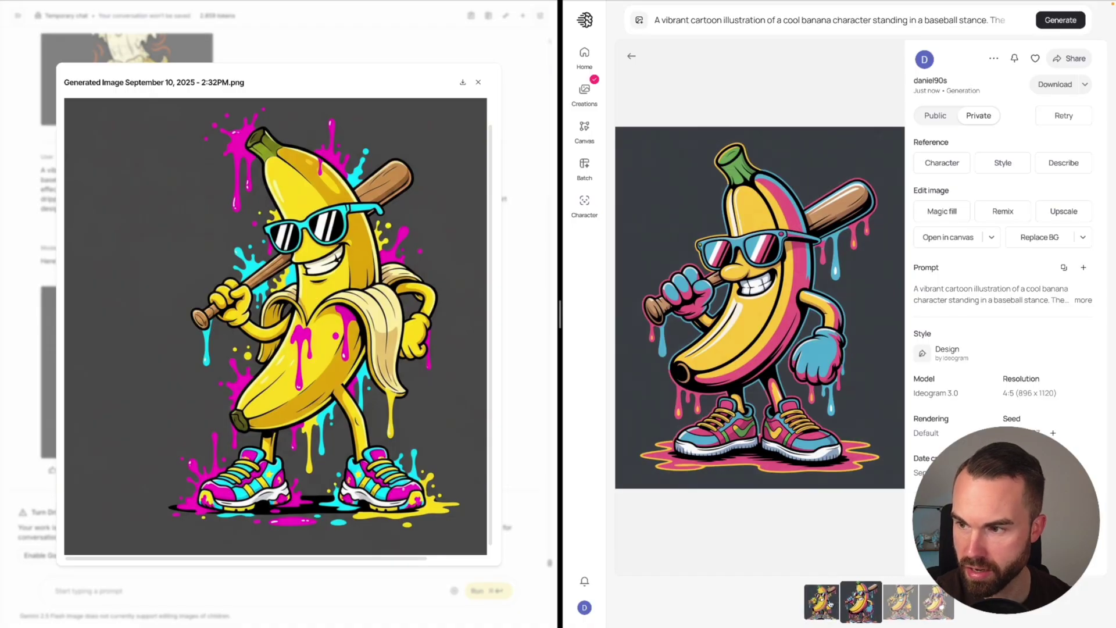
click(907, 602)
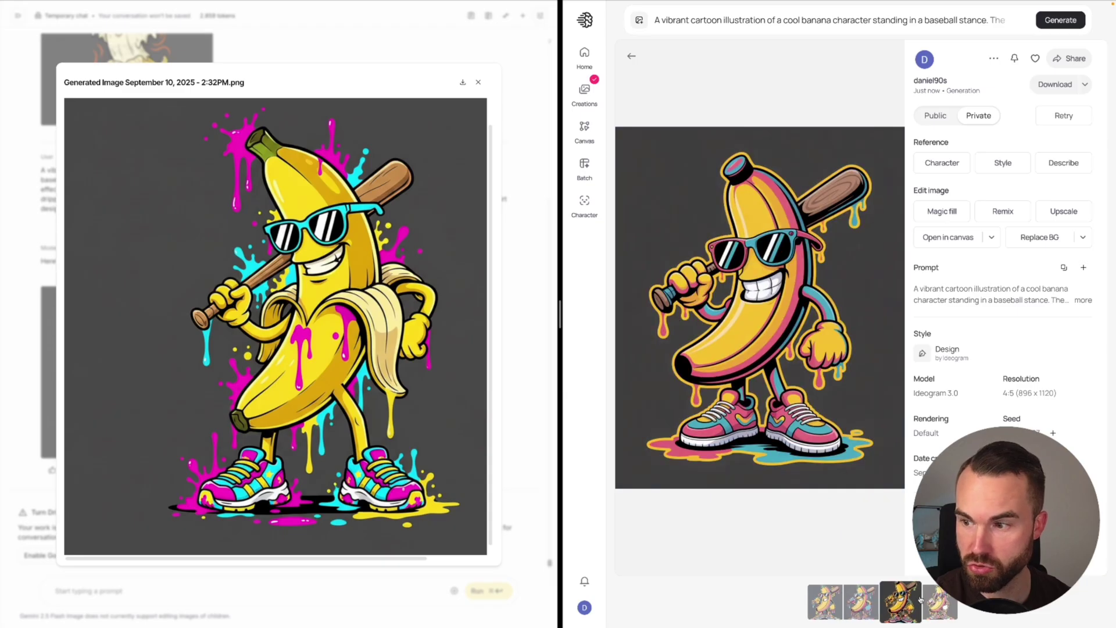
click(942, 606)
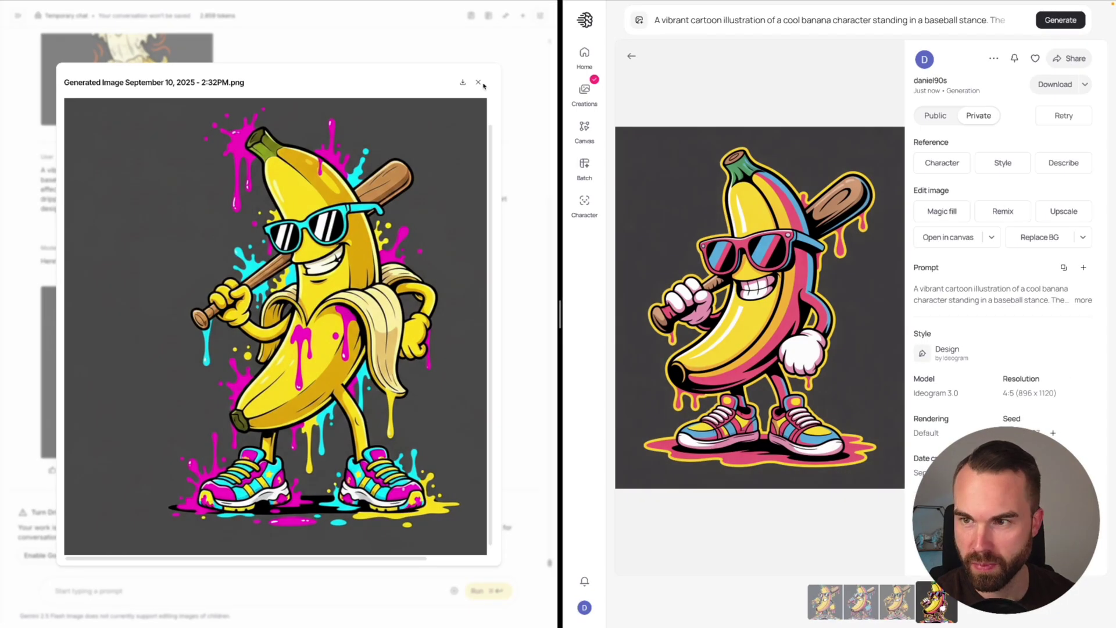
- Close the enlarged image, enter the "On My Wurst Behavior" Oktoberfest sausage prompt in both tools, and generate the images
click(478, 83)
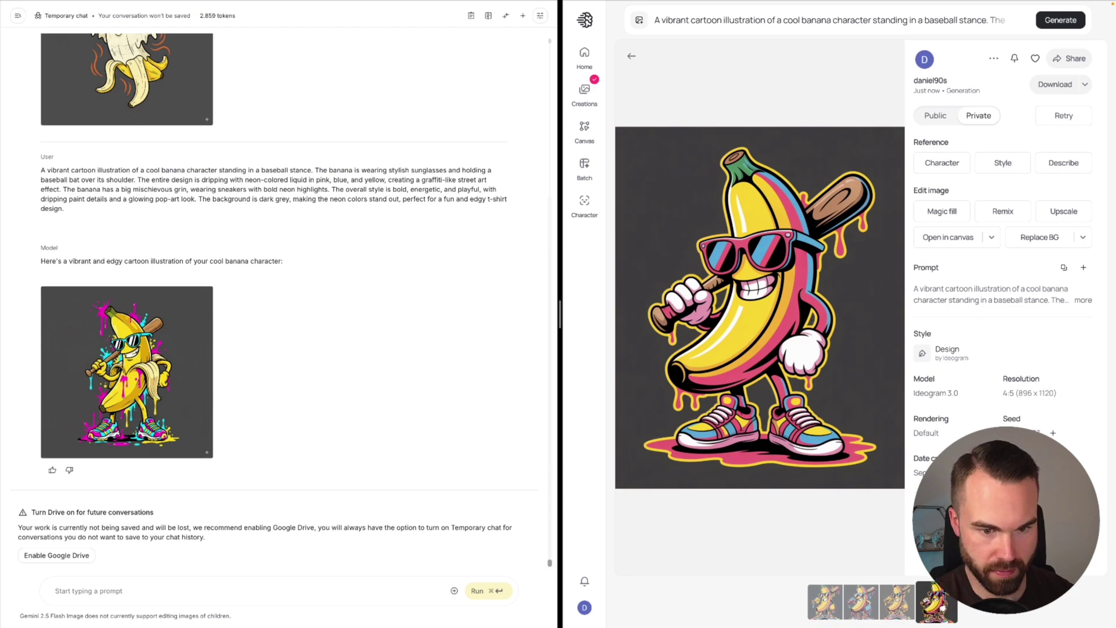
click(239, 603)
text(A funny cartoon illustration of a smiling sausage character dressed in traditional Bavarian Oktoberfest clothing, including green lederhosen and a green alpine hat with a yellow feather. The sausage is holding two frothy beer mugs, one in each hand, with foam spilling over the top. The style is playful and lighthearted with a vintage, distressed texture effect. The character has a cheerful, mischievous expression. Bold curved text surrounds the design, reading "On My Wurst Behavior" in a decorative Oktoberfest-style font. The background is dark grey, making the colorful design stand out.)
click(742, 19)
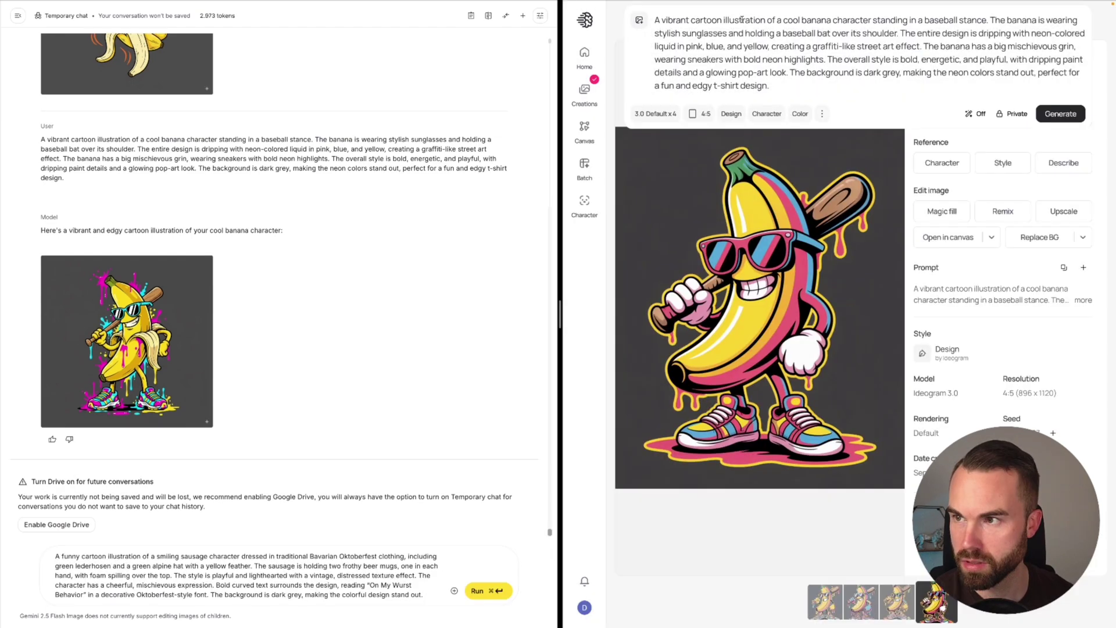
triple_click(747, 34)
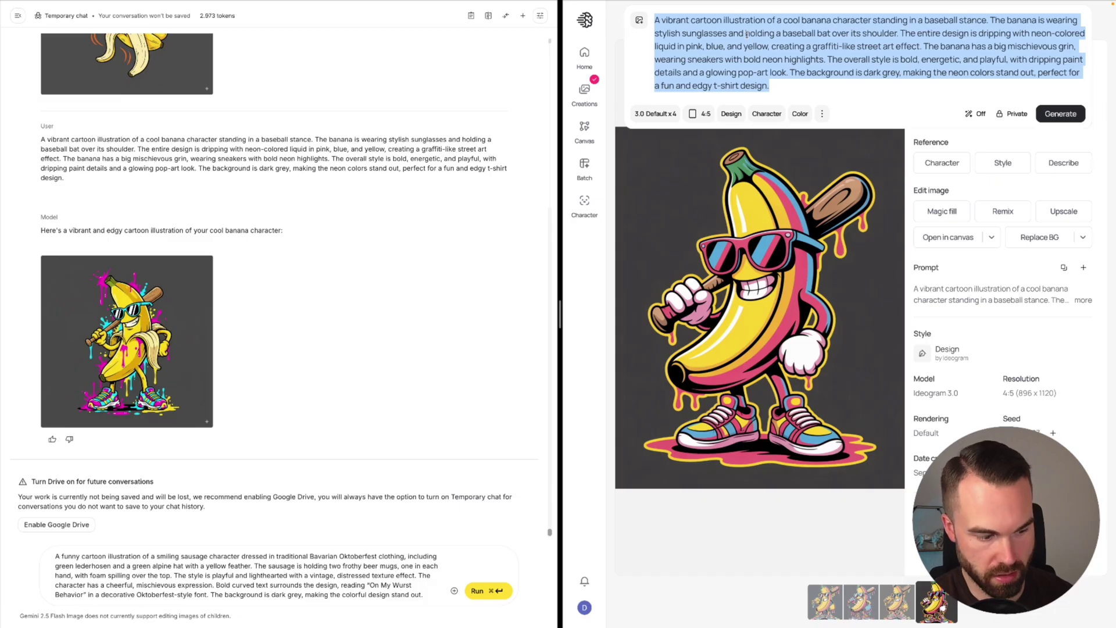
text(A funny cartoon illustration of a smiling sausage character dressed in traditional Bavarian Oktoberfest clothing, including green lederhosen and a green alpine hat with a yellow feather. The sausage is holding two frothy beer mugs, one in each hand, with foam spilling over the top. The style is playful and lighthearted with a vintage, distressed texture effect. The character has a cheerful, mischievous expression. Bold curved text surrounds the design, reading "On My Wurst Behavior" in a decorative Oktoberfest-style font. The background is dark grey, making the colorful design stand out.)
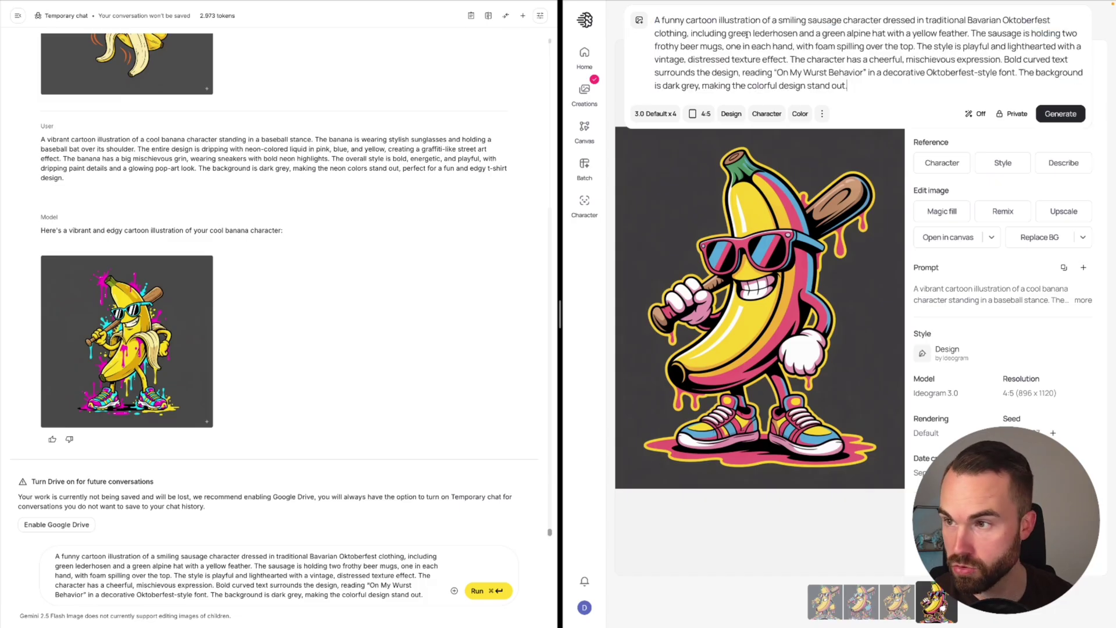
click(487, 591)
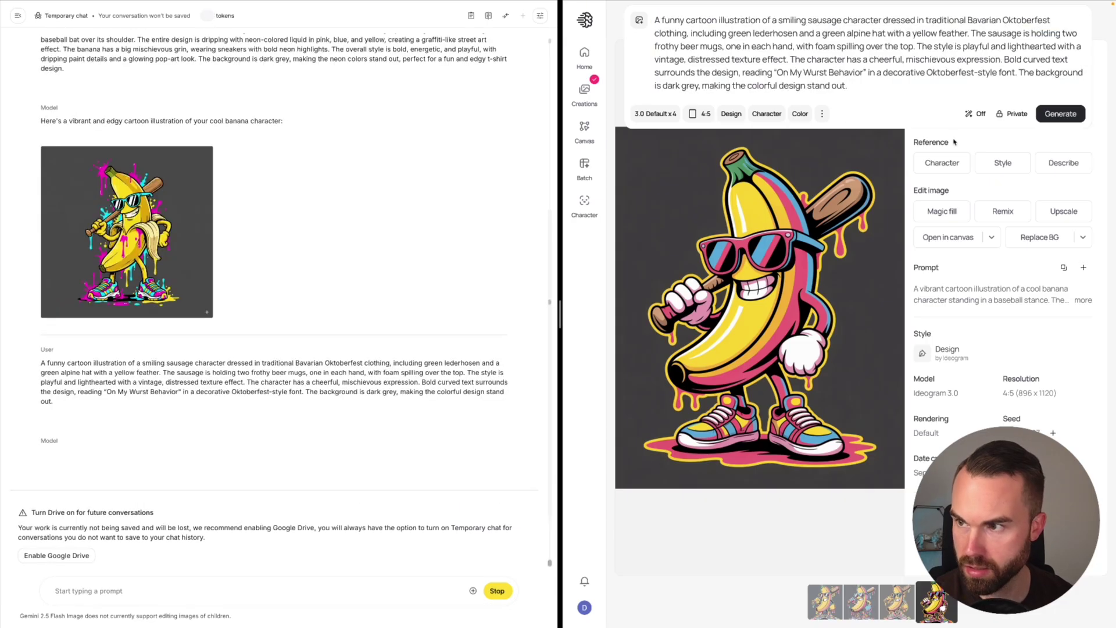
click(1070, 116)
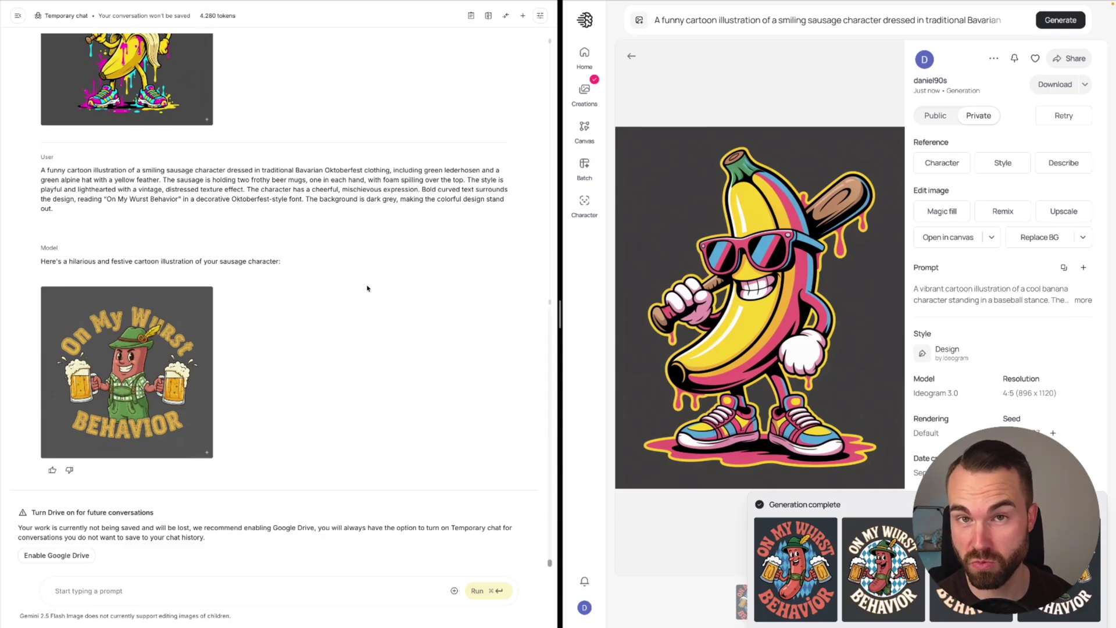
- Enlarge the Google chat's "On My Wurst Behavior" sausage image and bring the whole design into view
click(145, 365)
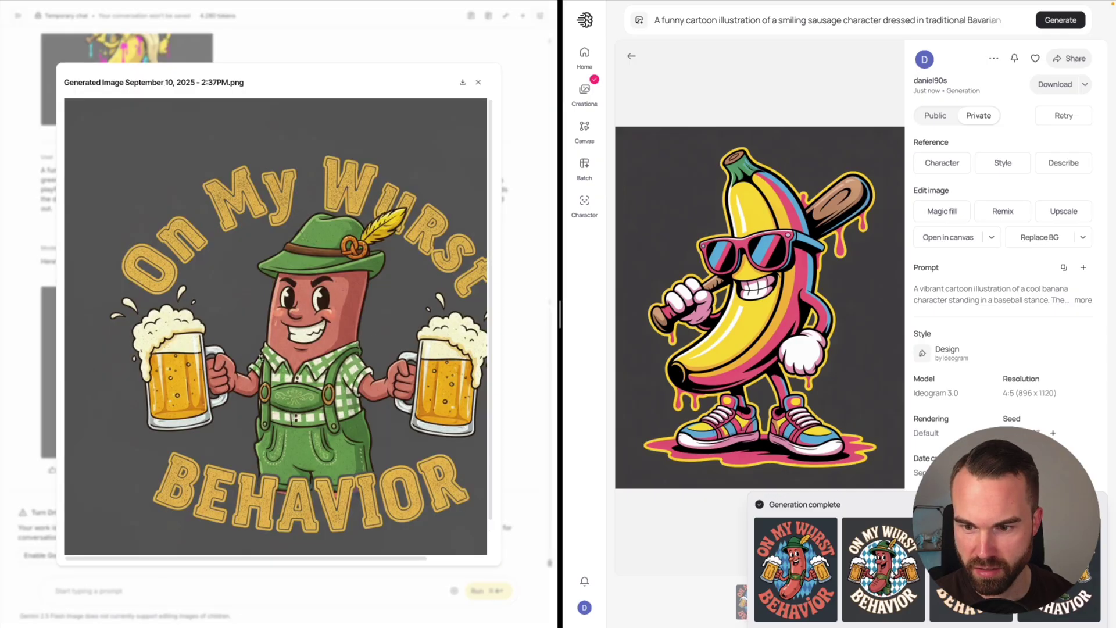
scroll(422, 336, right, 3)
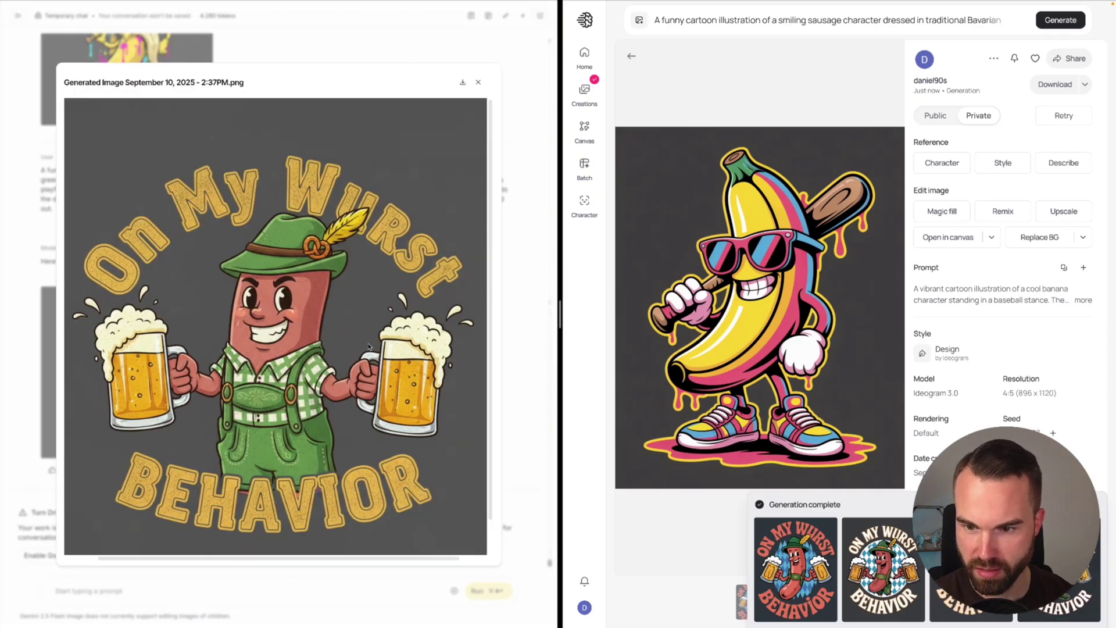
scroll(422, 336, down, 1)
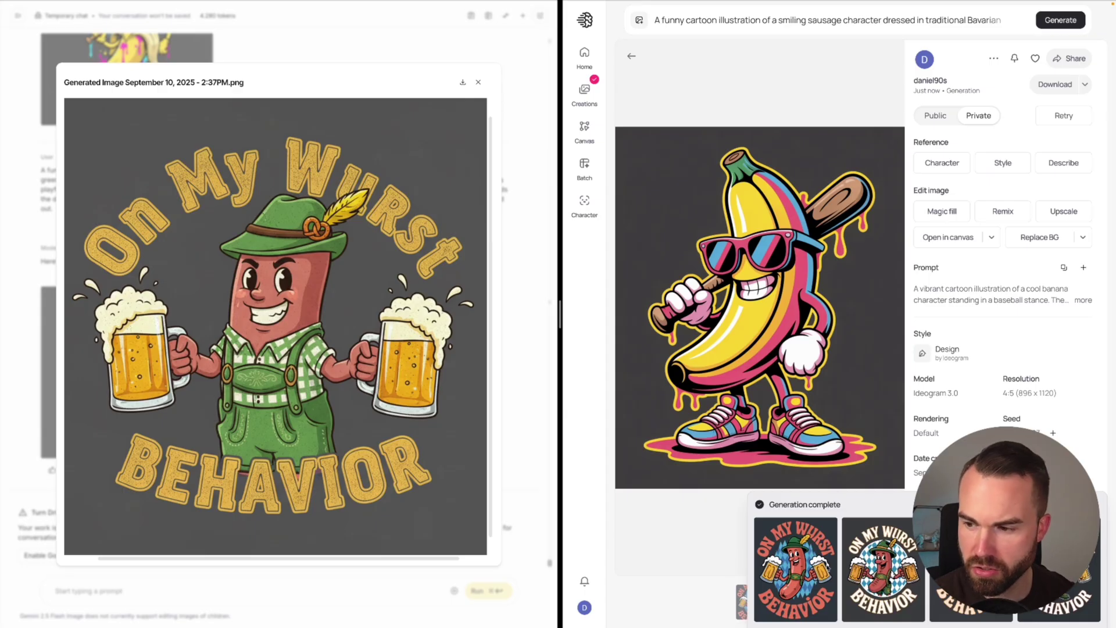
- View all four Ideogram sausage variations and expand the full prompt to check the designs against it
click(795, 569)
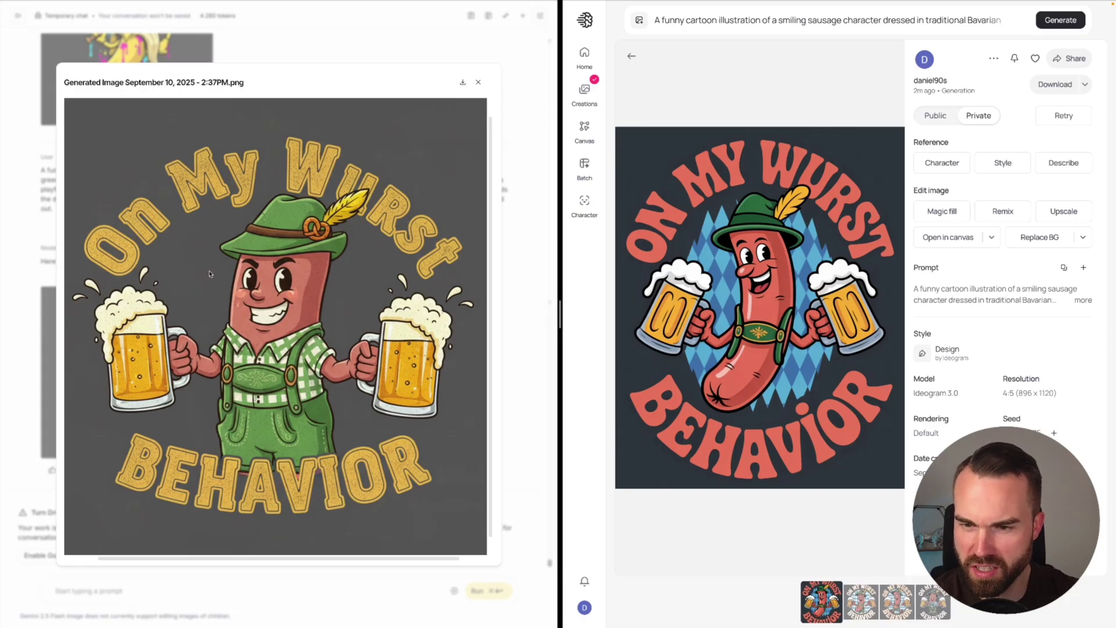
click(861, 602)
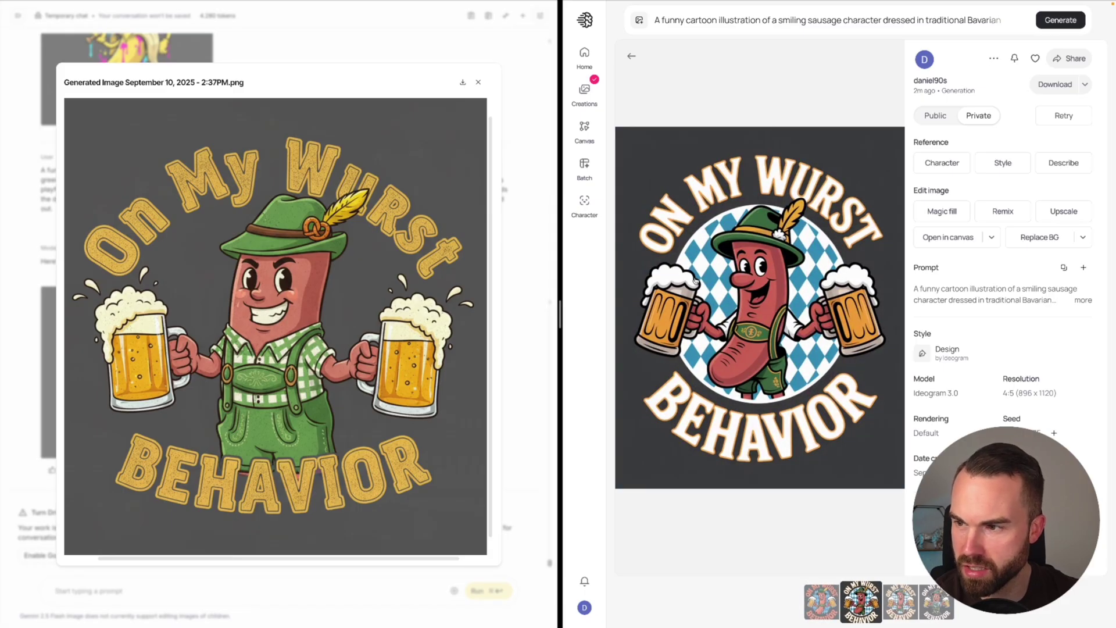
click(1083, 301)
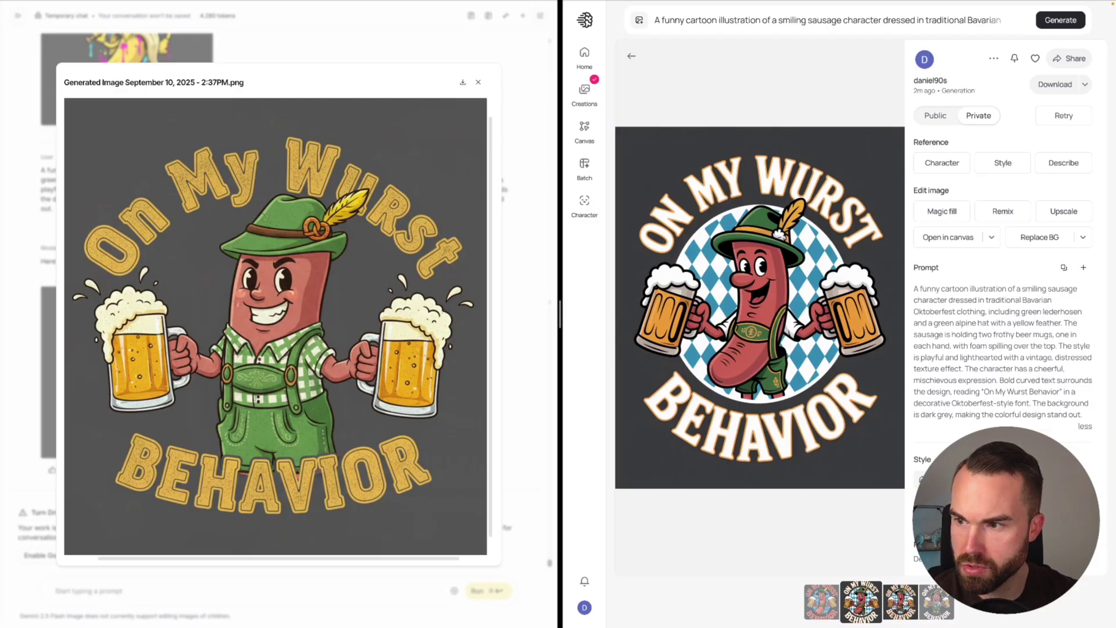
click(900, 601)
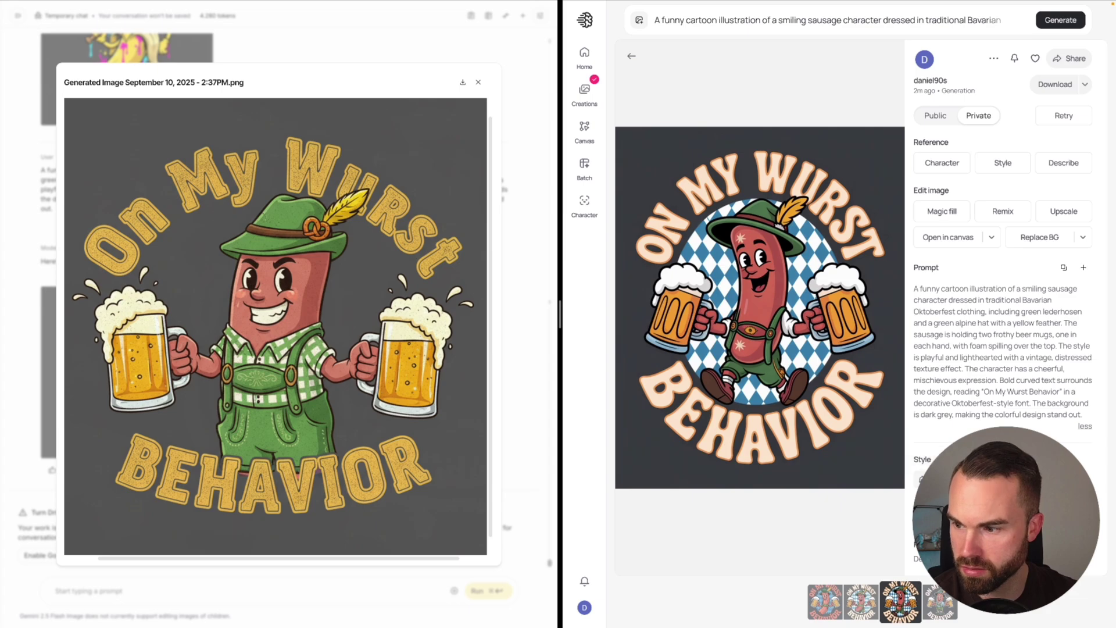
key(Right)
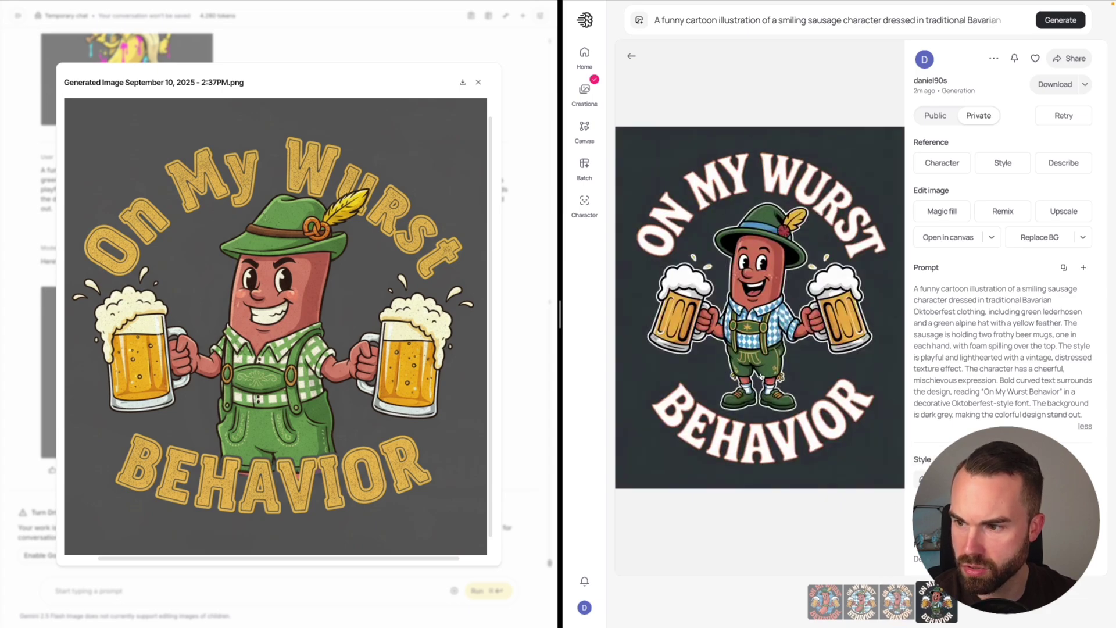
- Go back and forth through Ideogram's four sausage variations to compare their character, lettering and outfit with the Google image, ending on the third one
key(Left)
key(Left)
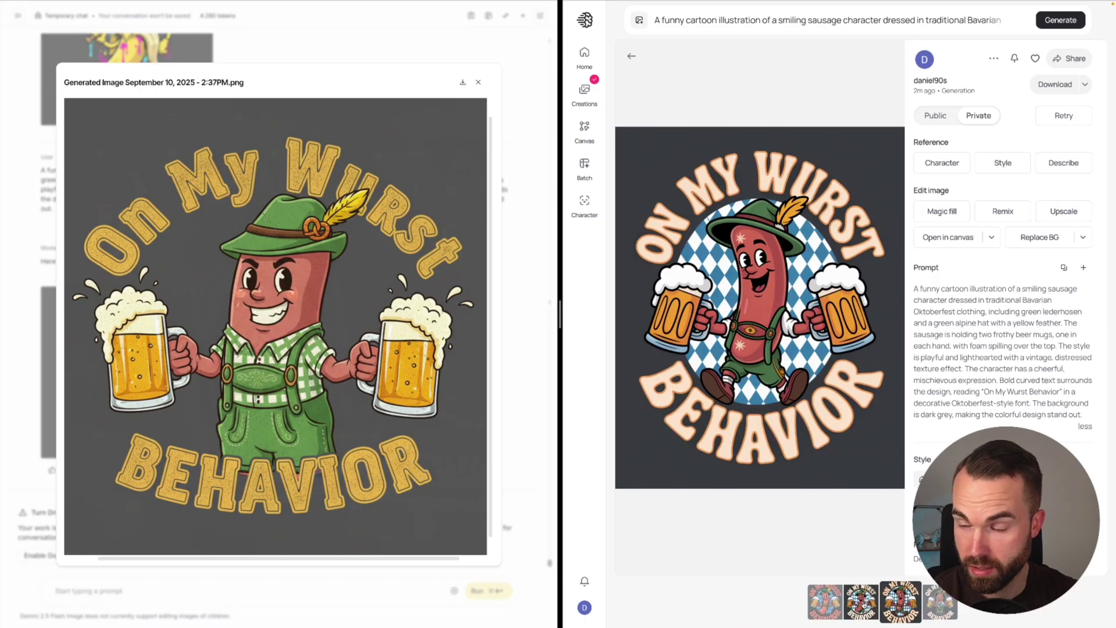
key(Right)
key(Right)
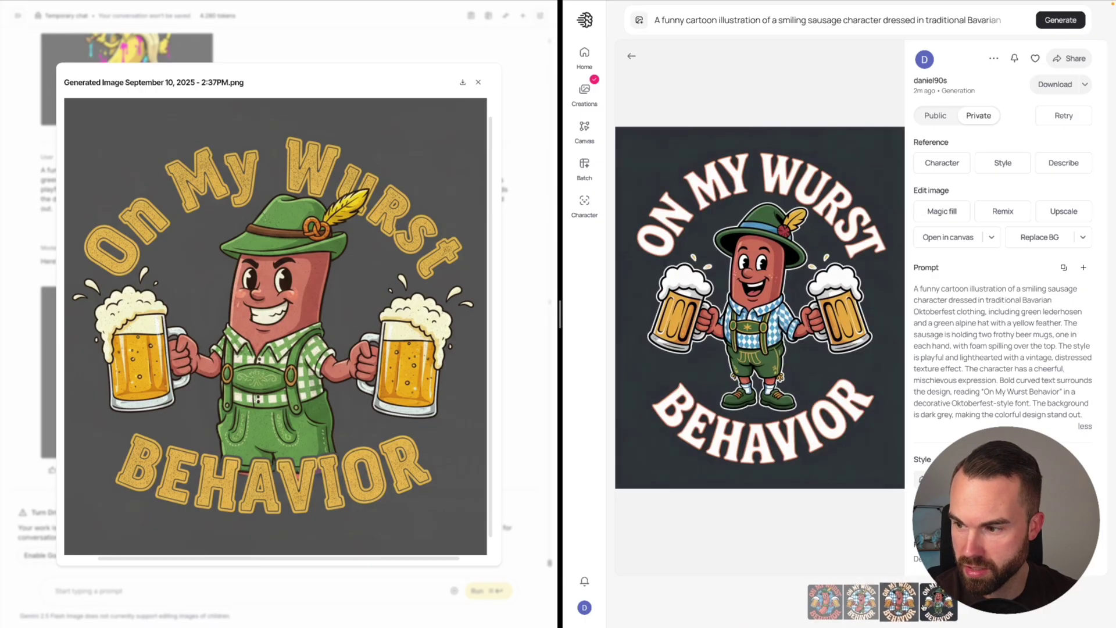
key(Left)
key(Left)
key(Left)
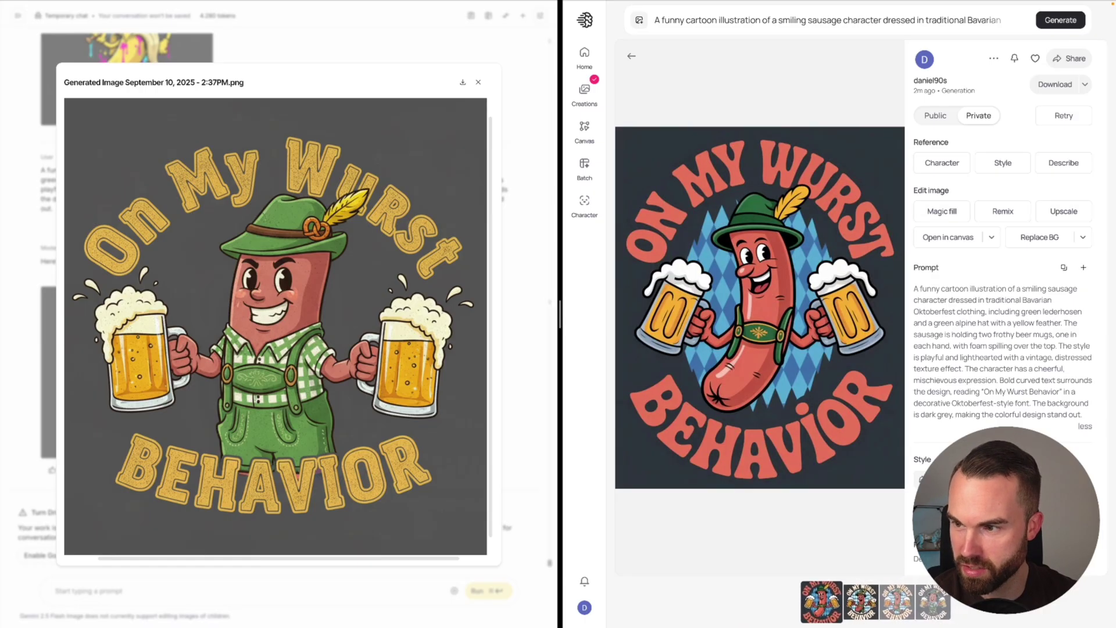
key(Right)
key(Left)
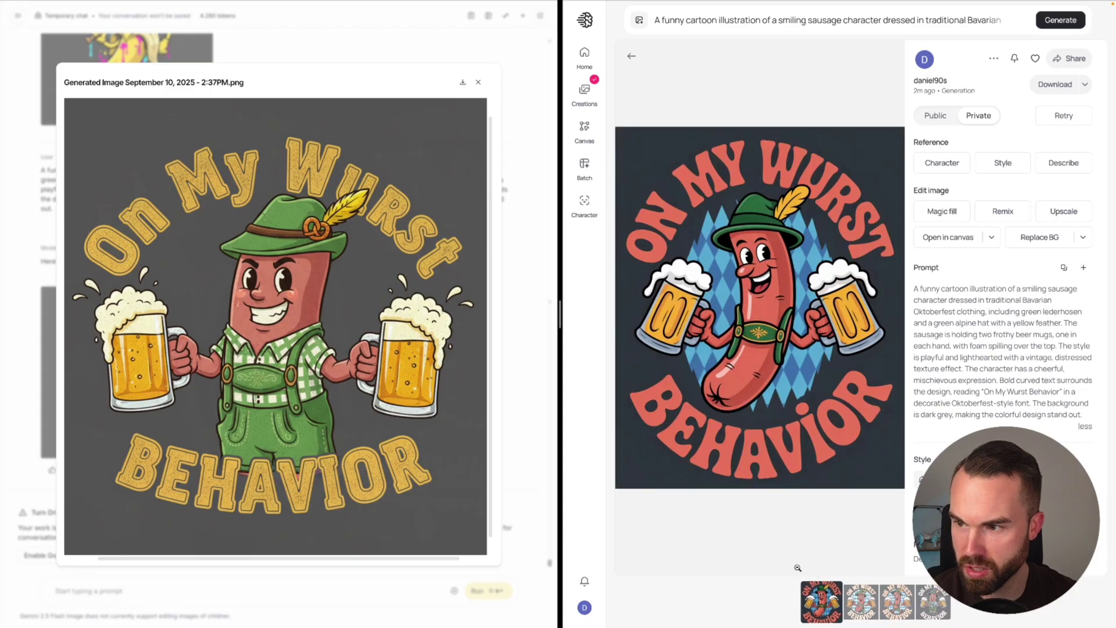
key(Right)
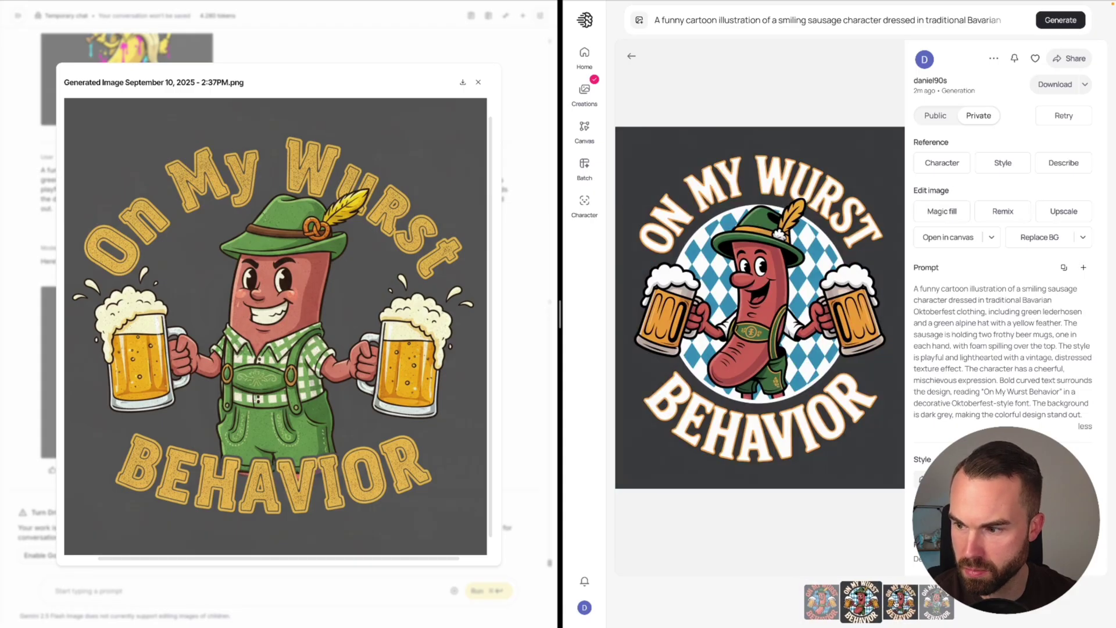
click(899, 602)
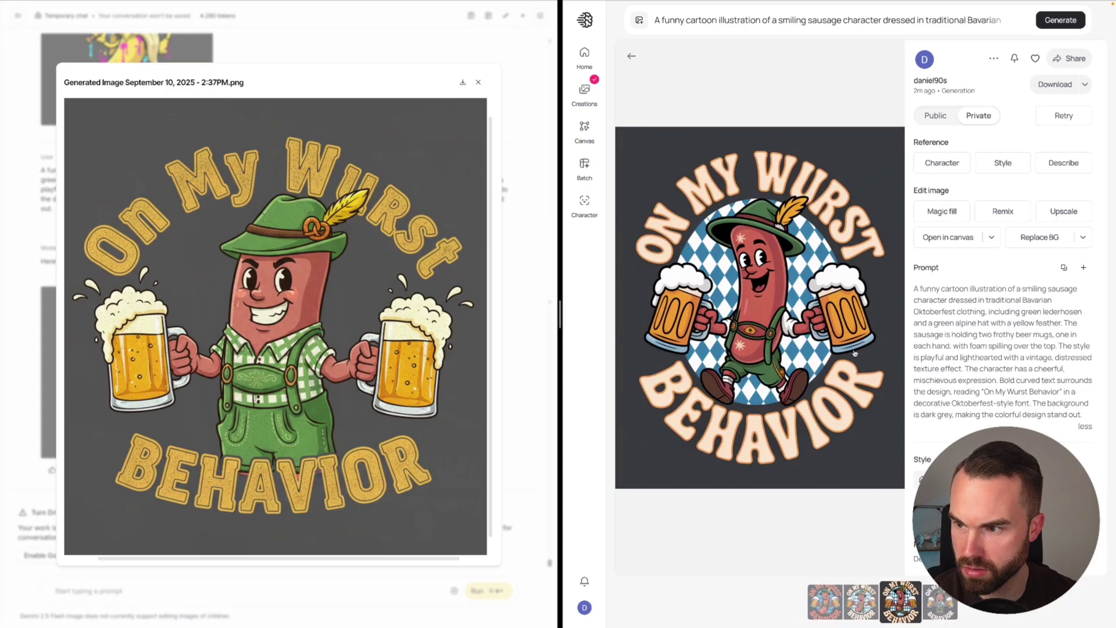
key(Right)
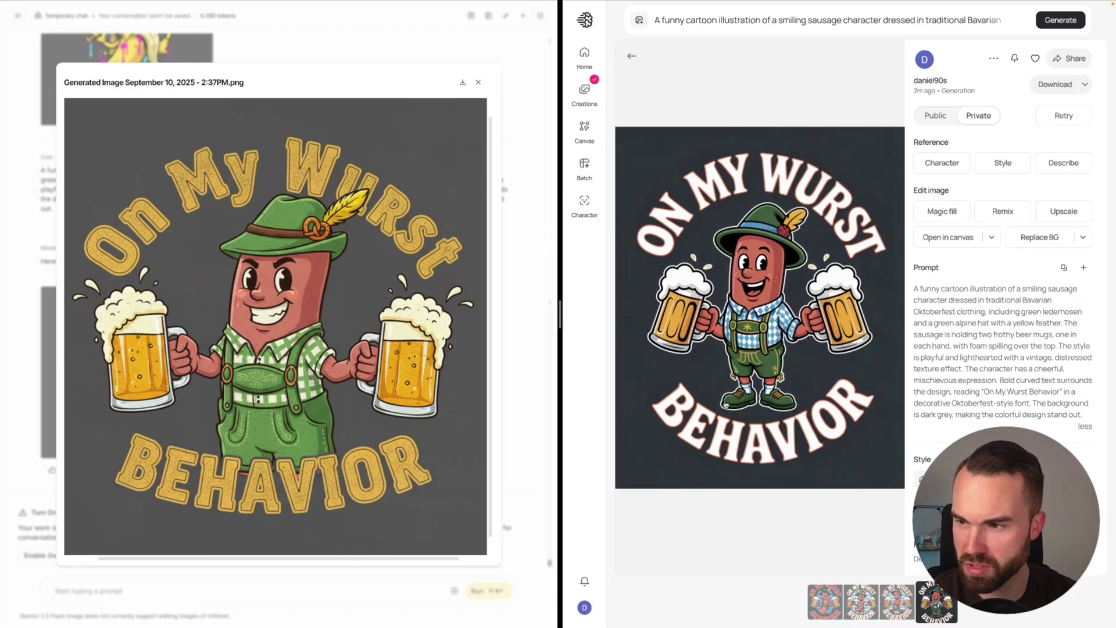
key(Left)
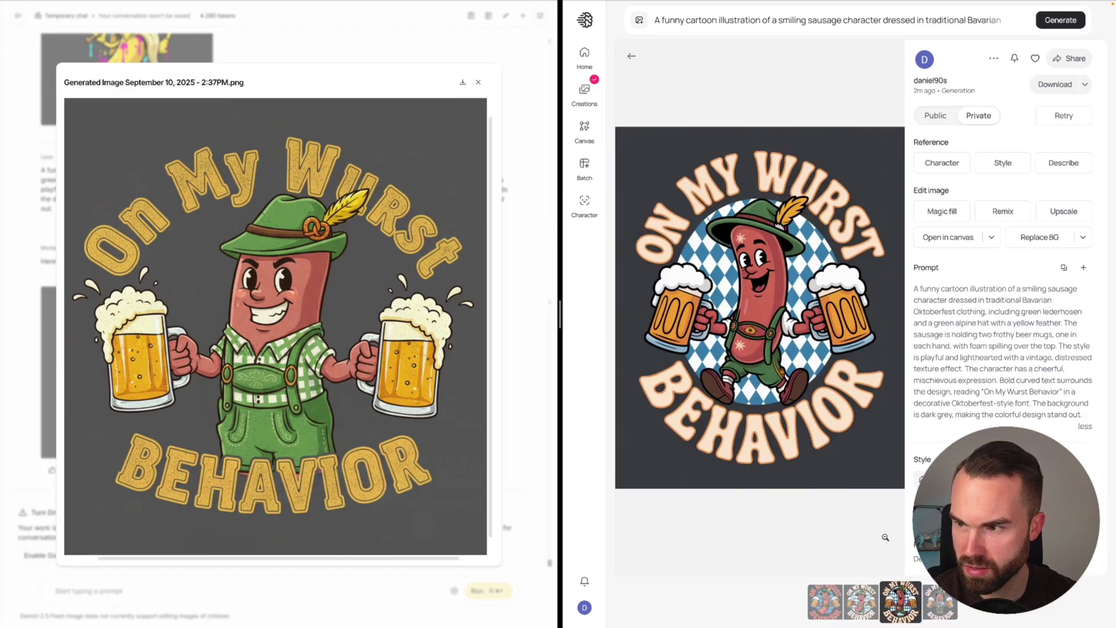